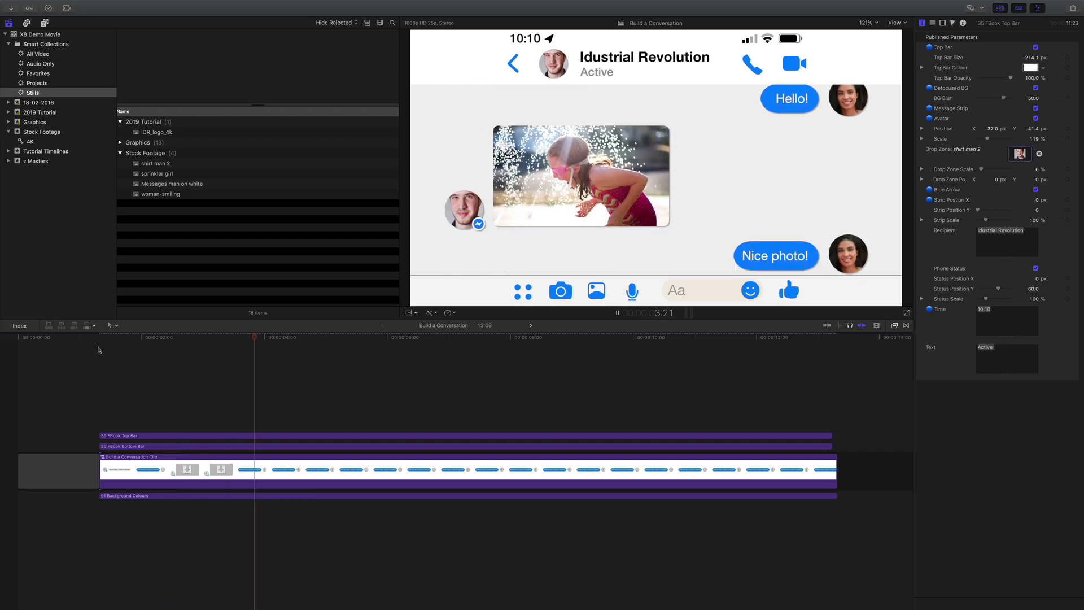
- Preview the finished Messenger chat animation from its start
key("space")
left_click(99, 349)
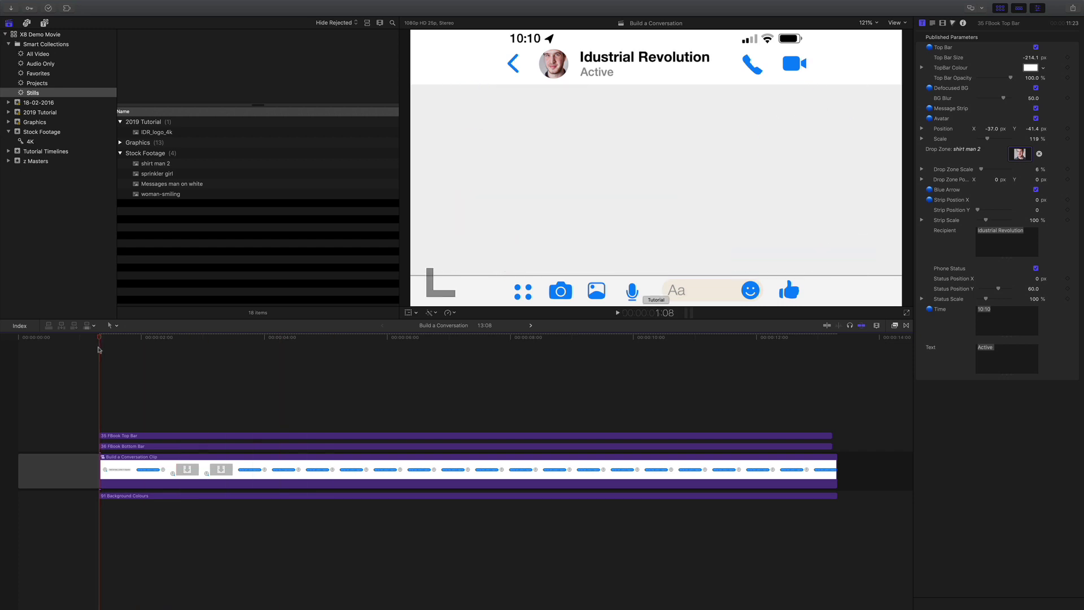
key("space")
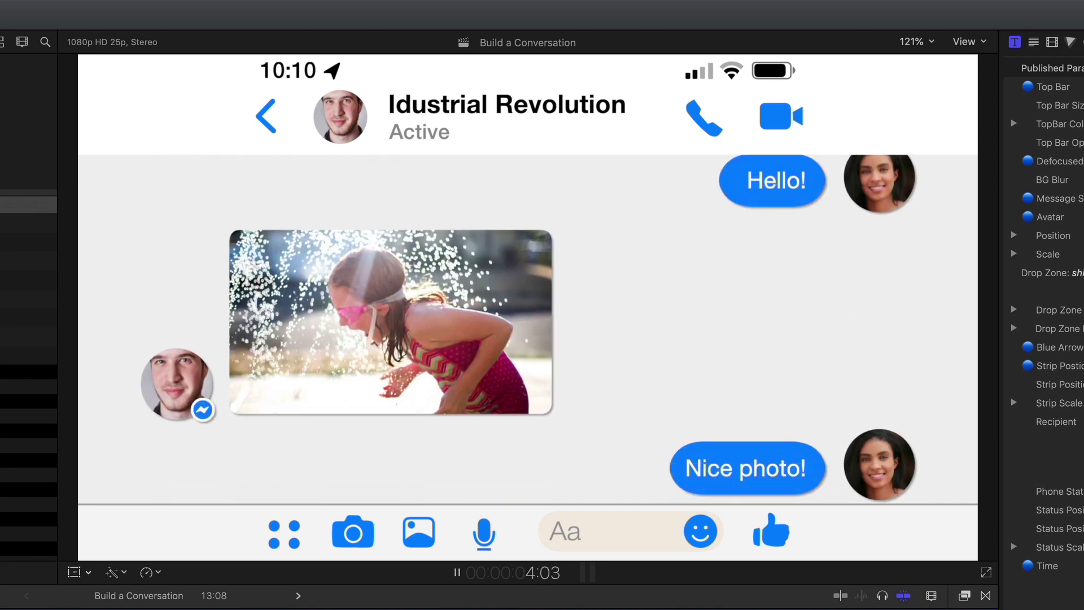
key("space")
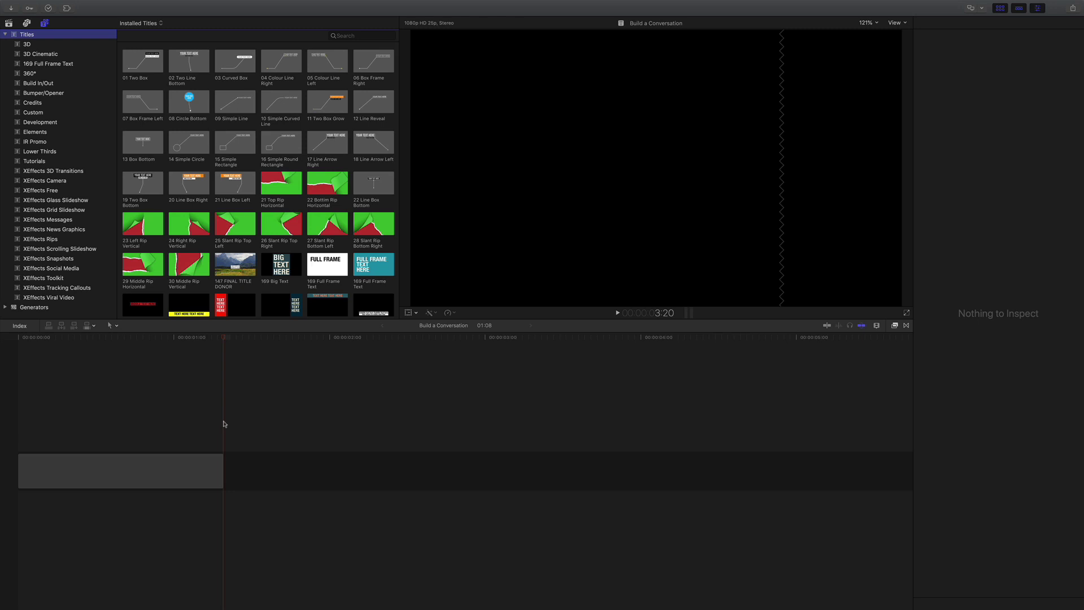
- Show the XEffects Messages titles and scroll to the Facebook Messenger templates
left_click(71, 222)
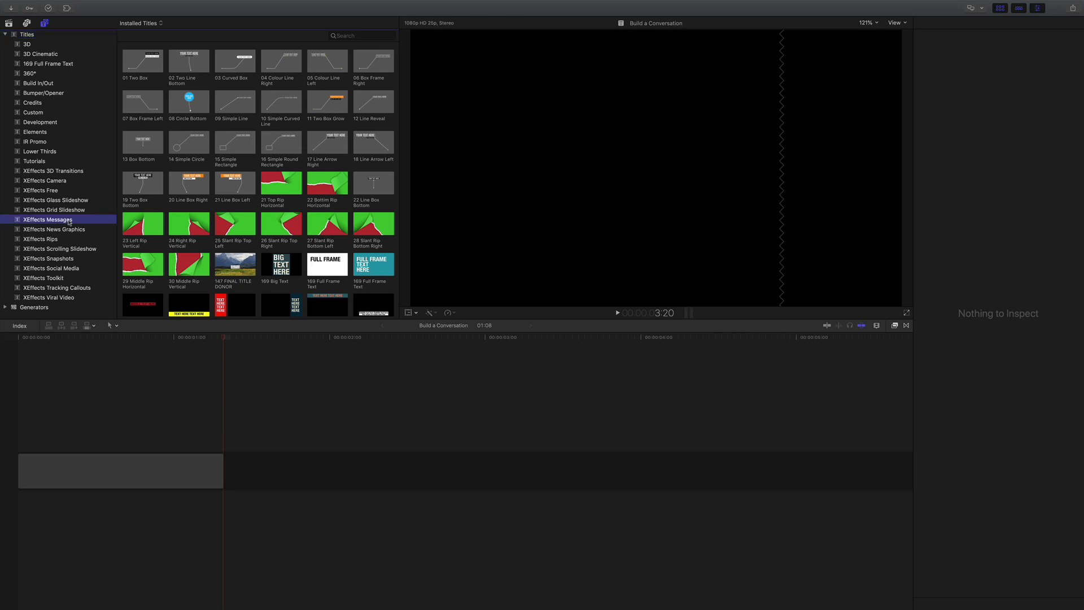
scroll(292, 177, "down", 3)
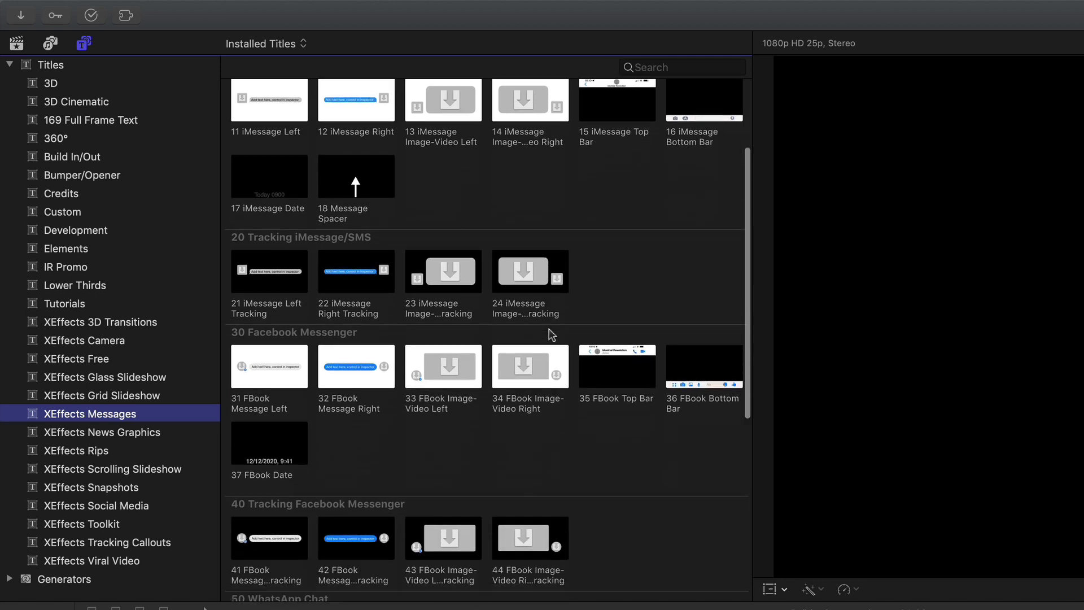
scroll(550, 334, "down", 3)
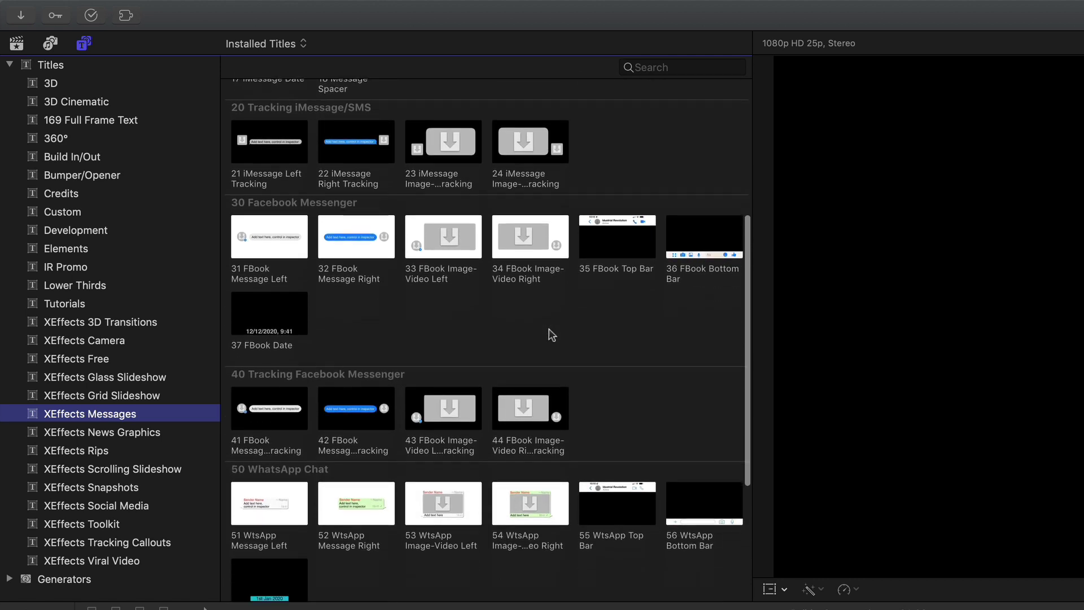
scroll(550, 334, "down", 2)
scroll(551, 334, "down", 3)
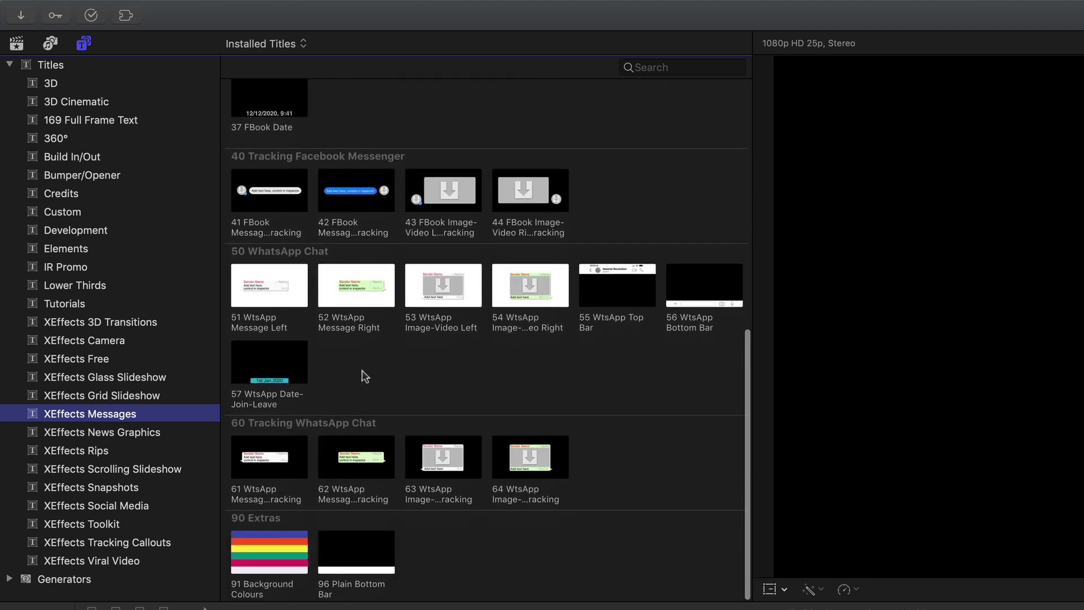
scroll(361, 371, "up", 3)
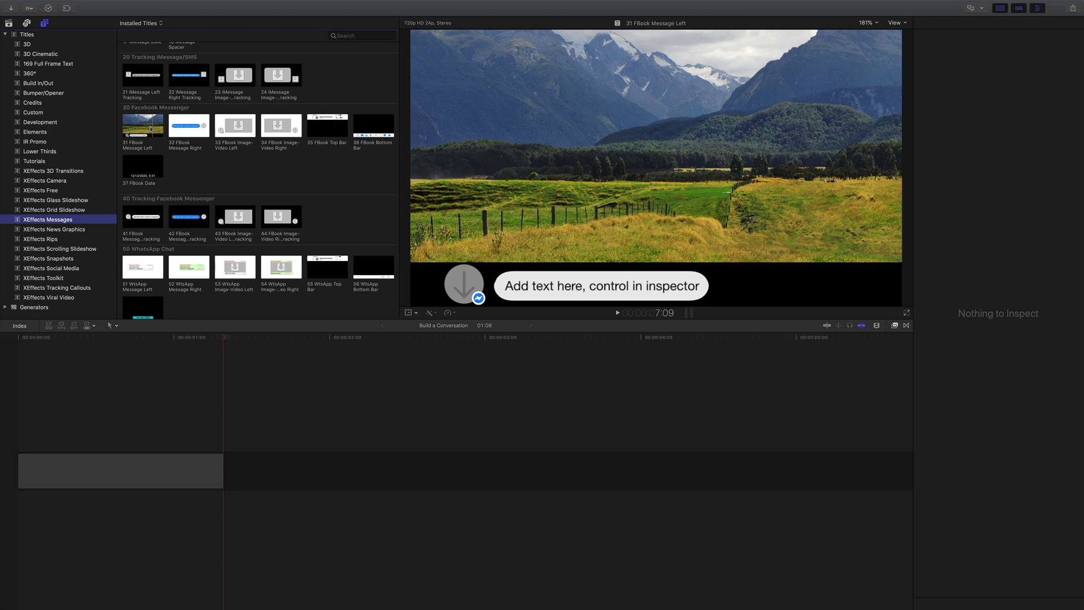
- Add the 31 FBook Message Left title to the timeline and preview it
left_click(135, 132)
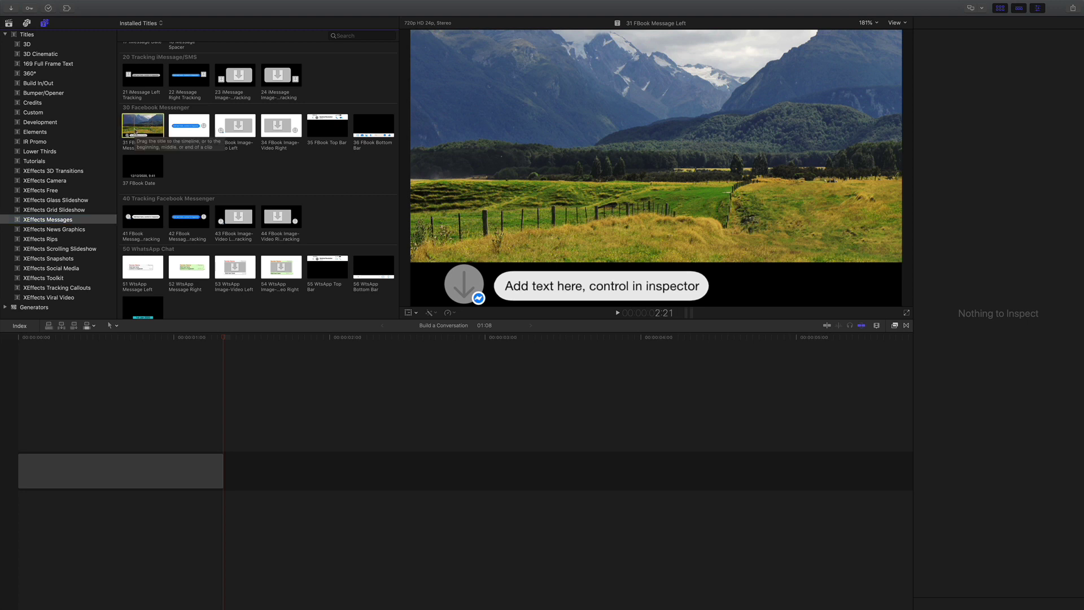
left_click_drag(135, 132, 230, 376)
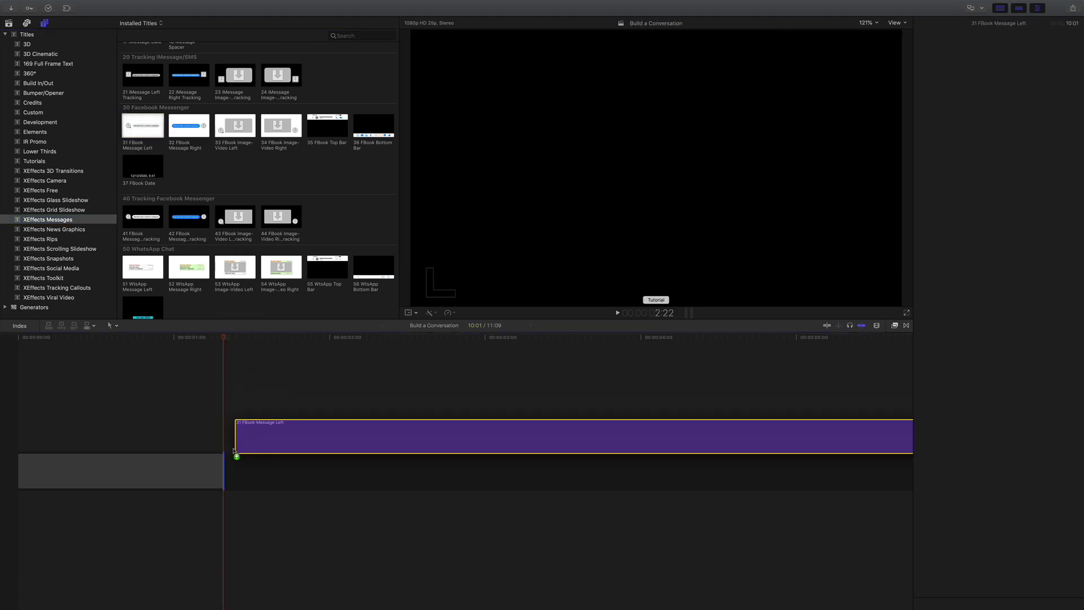
key("space")
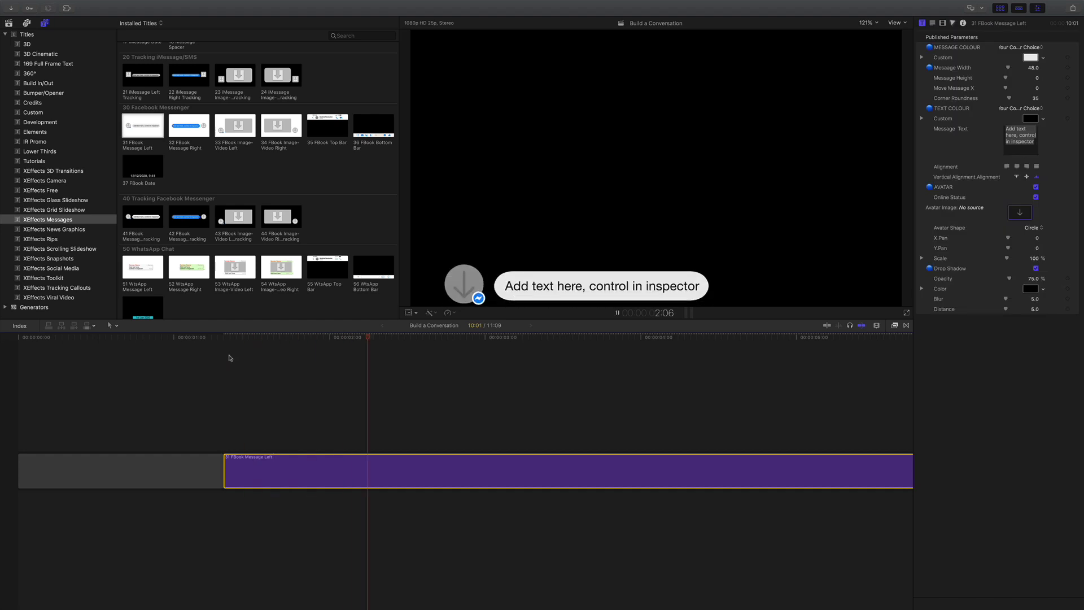
left_click(224, 346)
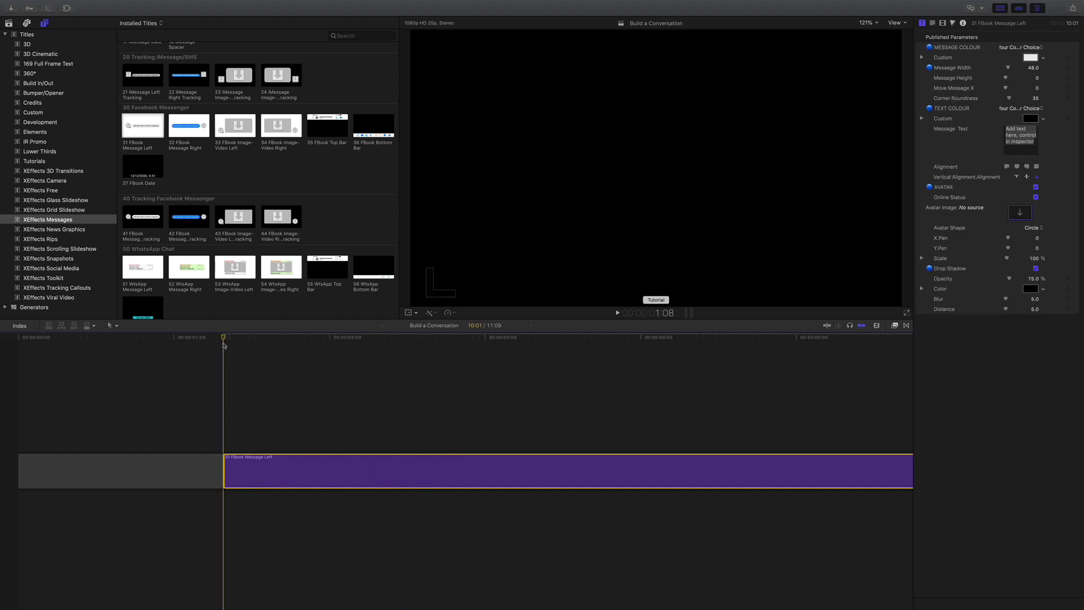
key("space")
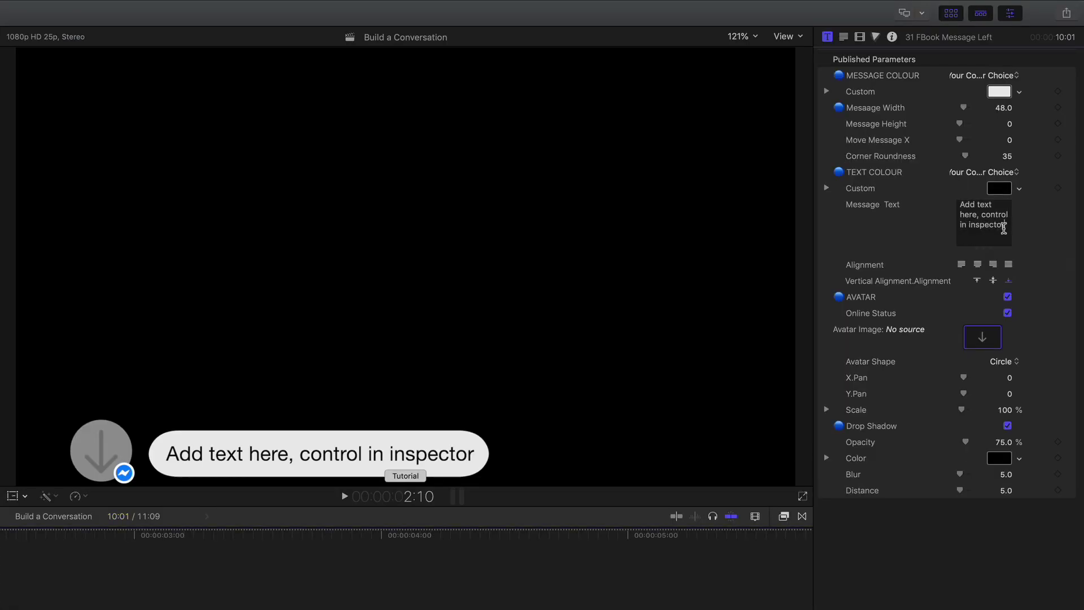
- Change the message text to 'Hello there!' and narrow Message Width to 15.86
left_click_drag(1032, 141, 1003, 129)
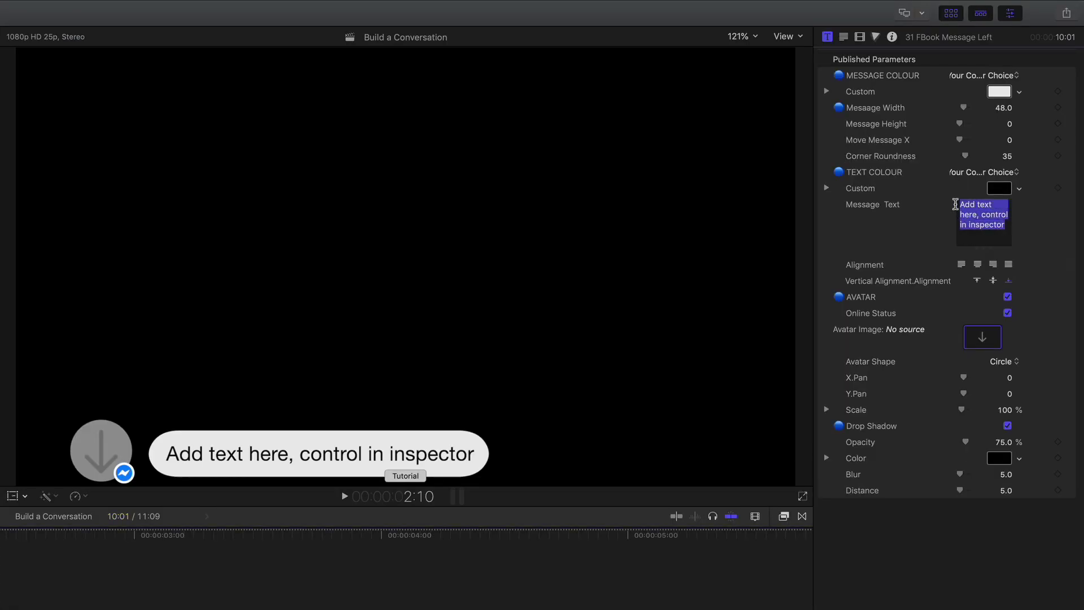
type("Hello there!")
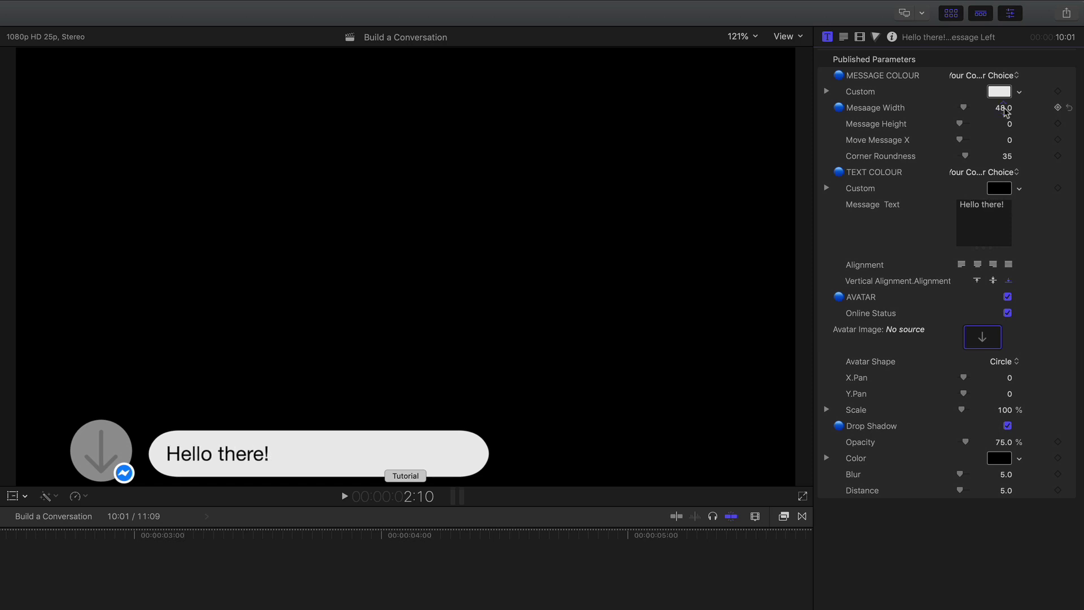
mouse_move(1005, 112)
left_mouse_down()
mouse_move(971, 111)
mouse_move(1005, 107)
left_mouse_up()
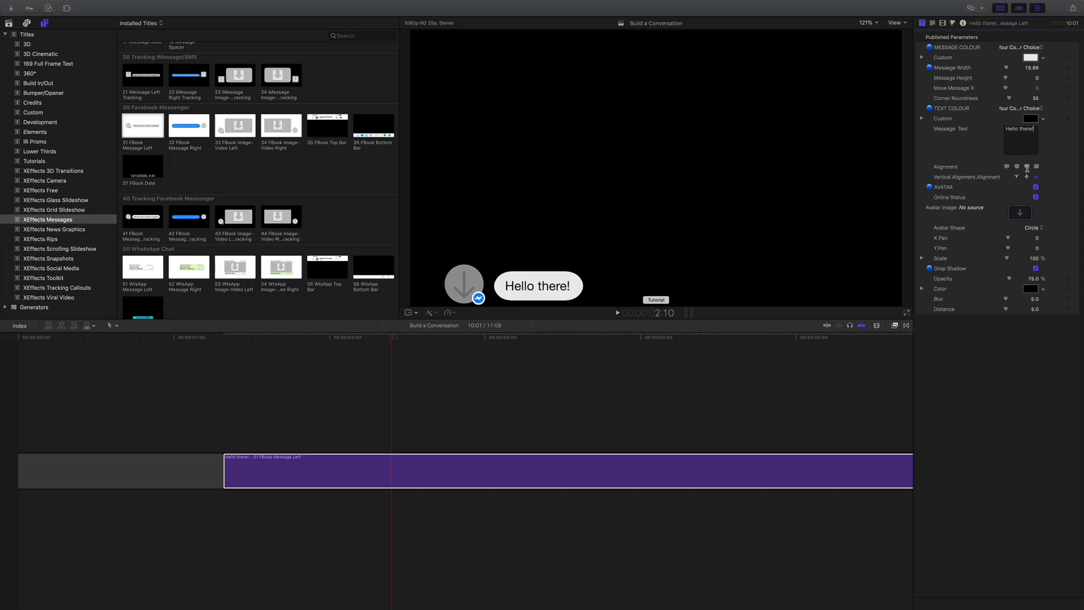
- Apply the shirt man 2 still as the message's avatar image
left_click(1020, 214)
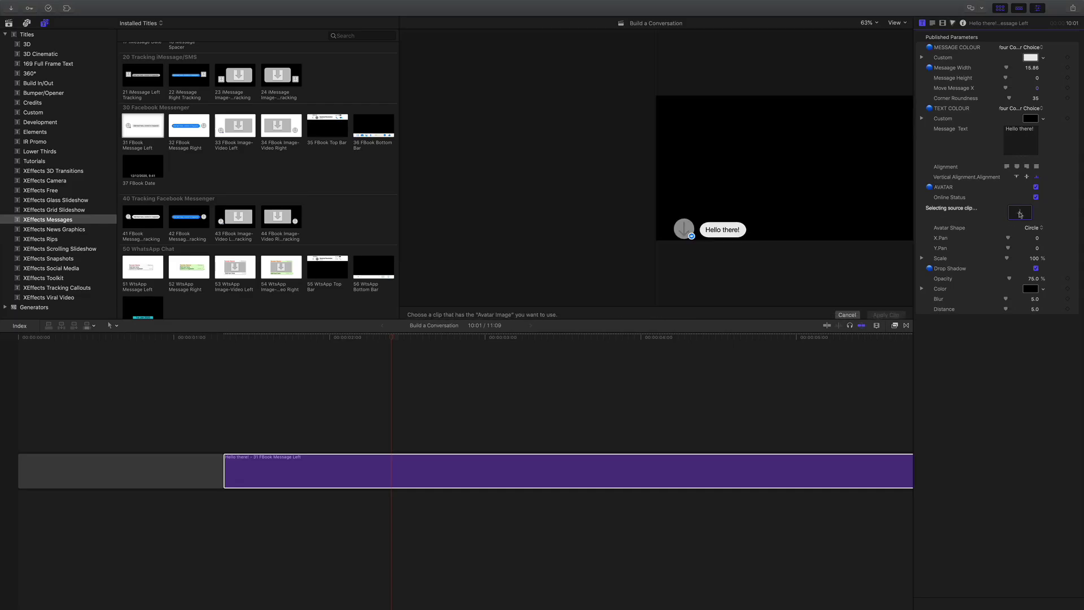
left_click(8, 23)
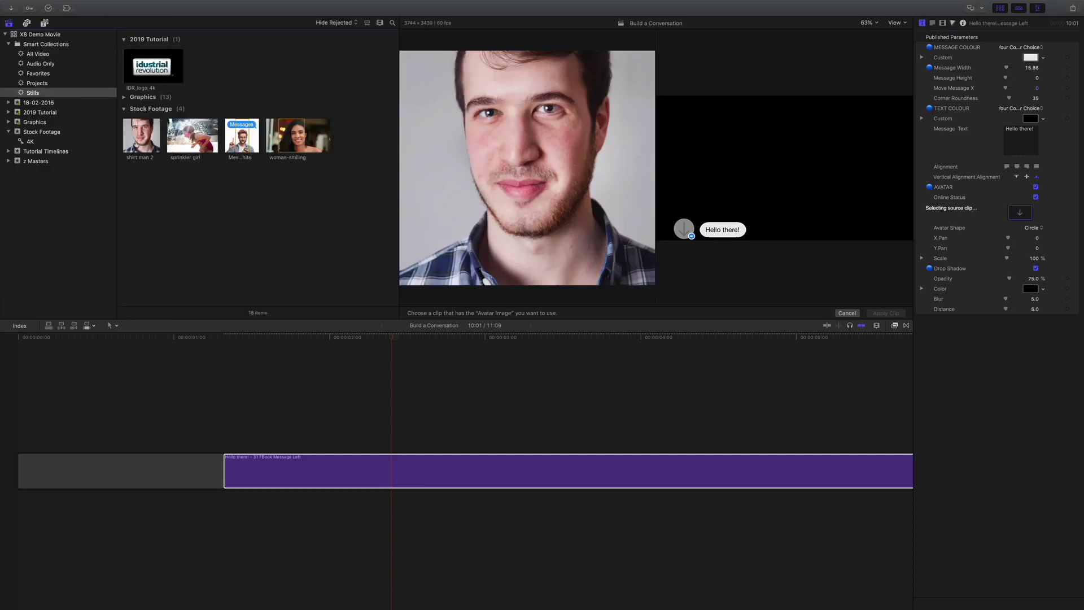
left_click(140, 144)
left_click(884, 314)
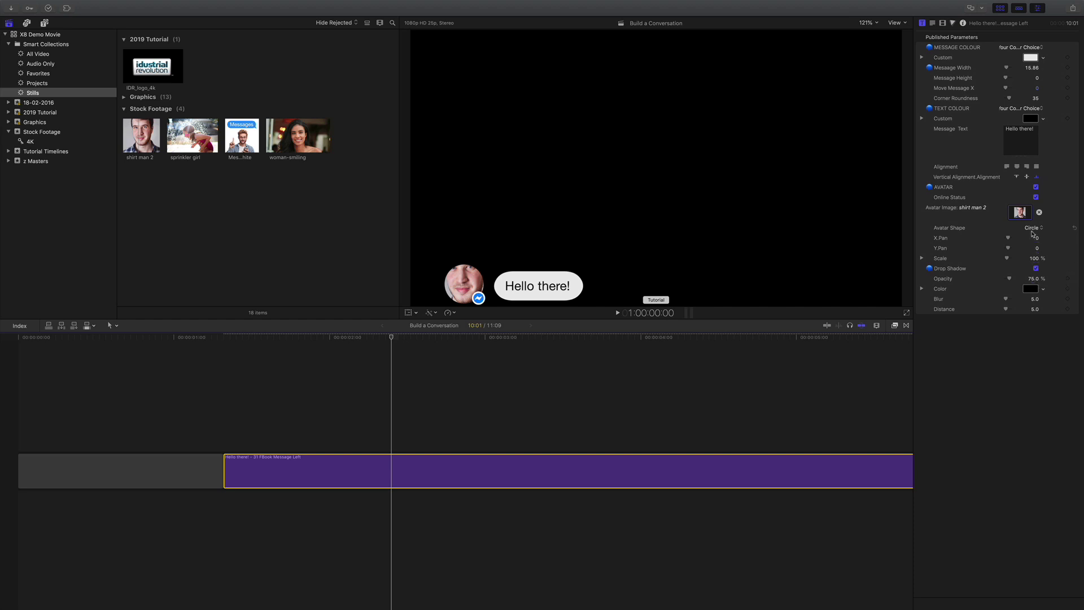
- Set the avatar Scale to 72% and Y Pan to -40.2, then play back
left_click_drag(1035, 261, 1021, 262)
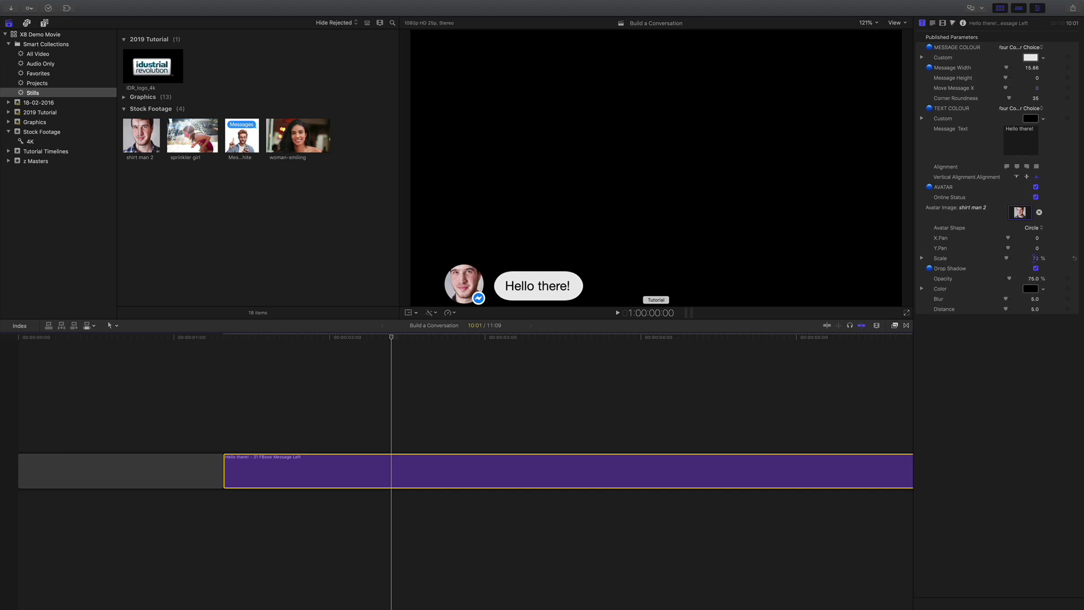
left_click_drag(1037, 249, 1015, 249)
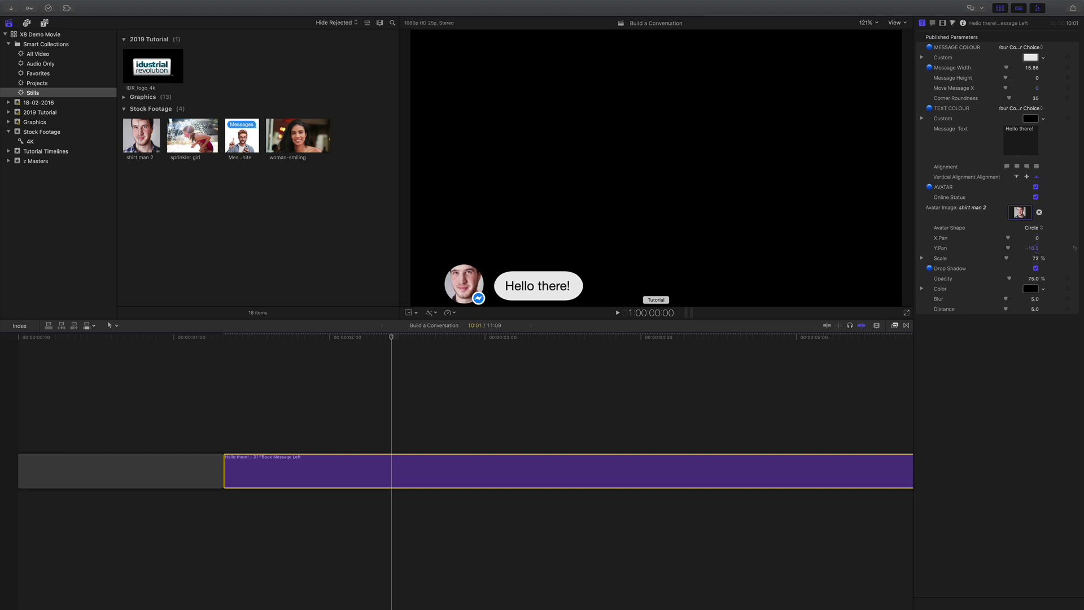
left_click(219, 342)
key("space")
key("space")
left_click(224, 338)
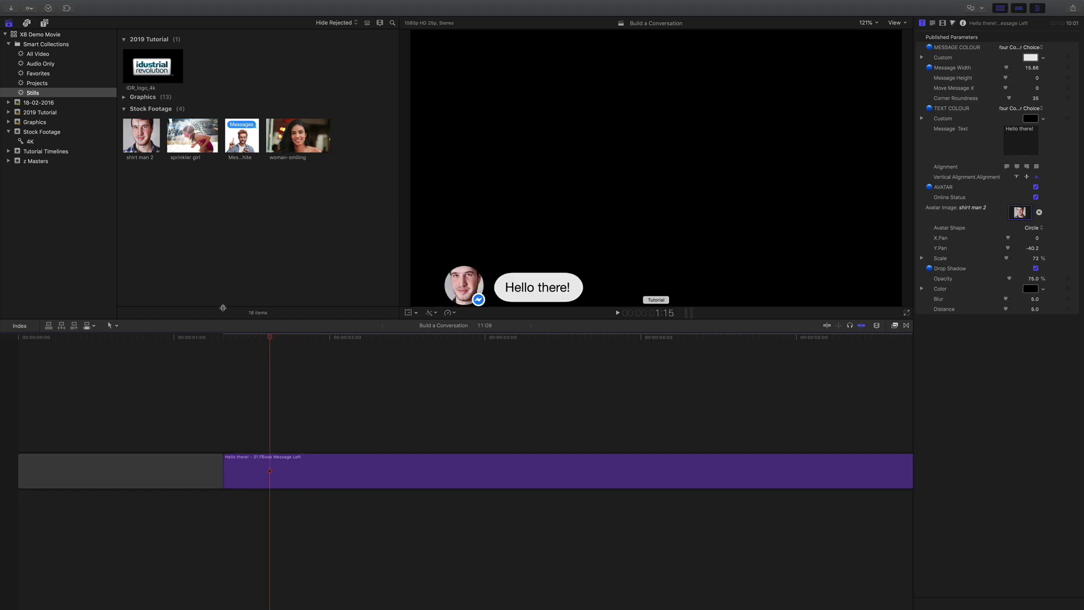
- Add a 32 FBook Message Right title above the first, starting later, and preview both
left_click(45, 23)
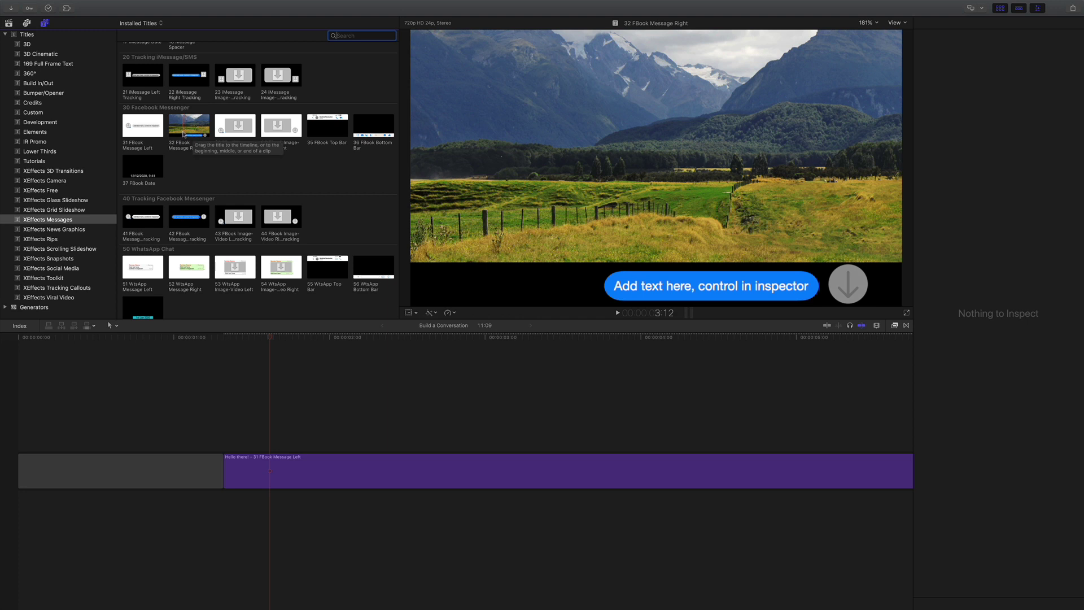
mouse_move(187, 132)
left_mouse_down()
mouse_move(197, 136)
mouse_move(276, 445)
left_mouse_up()
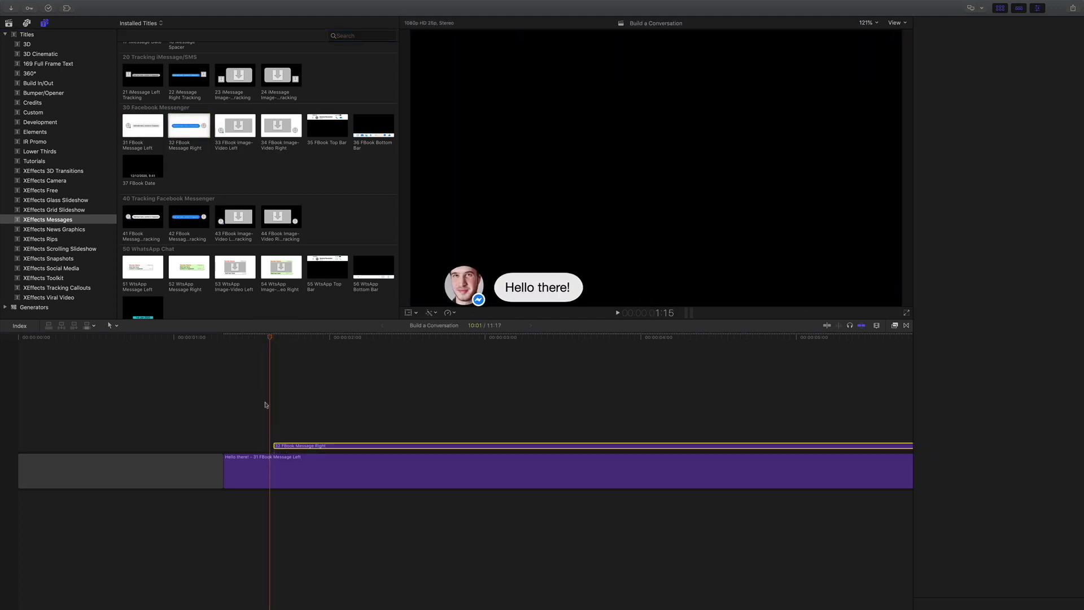
left_click(224, 337)
key("space")
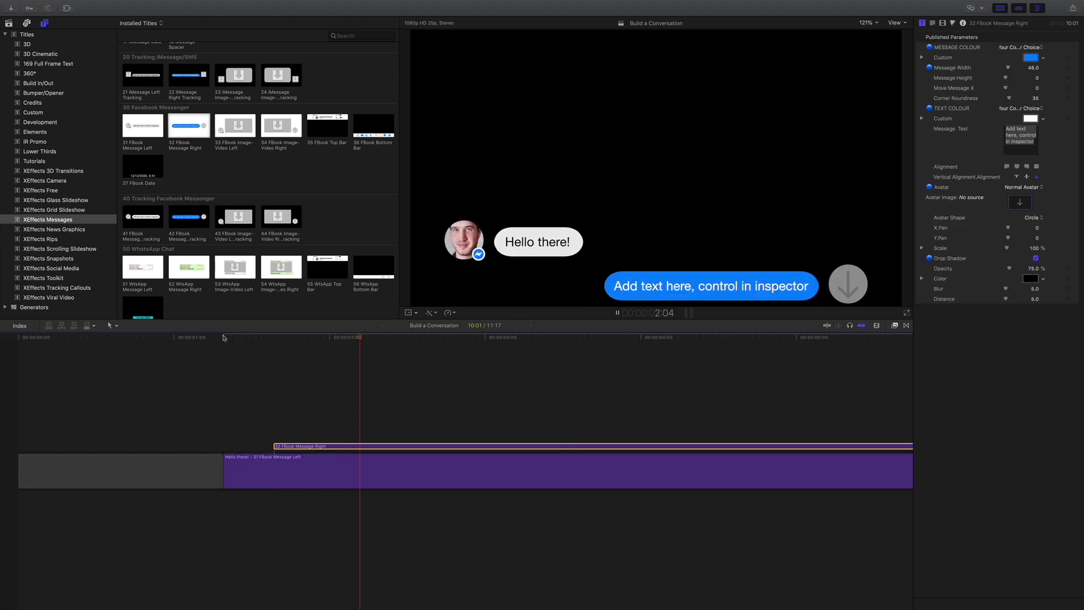
left_click_drag(336, 450, 393, 449)
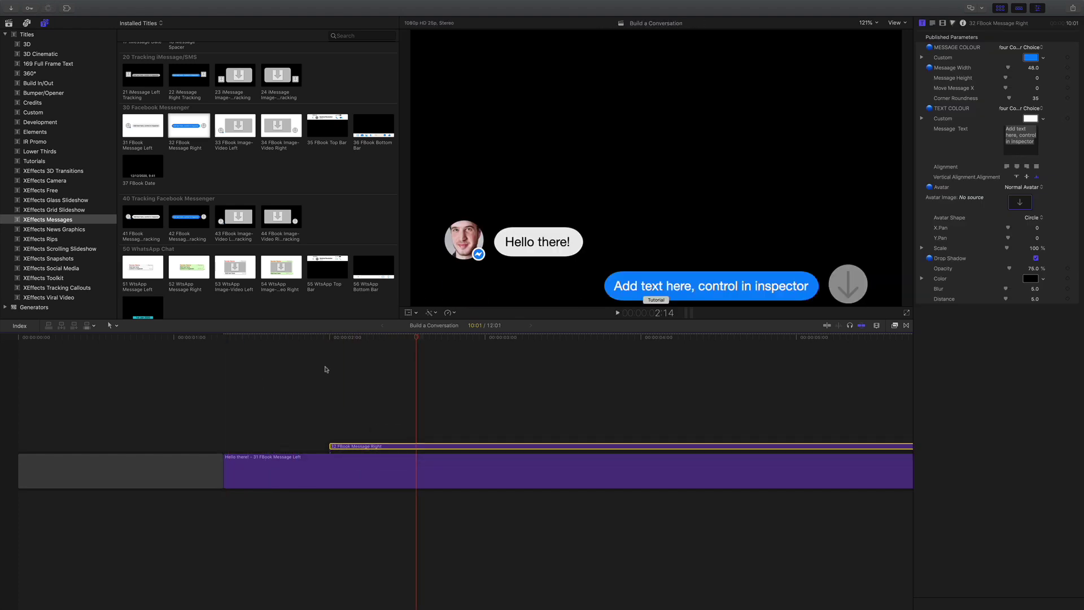
left_click(239, 337)
key("space")
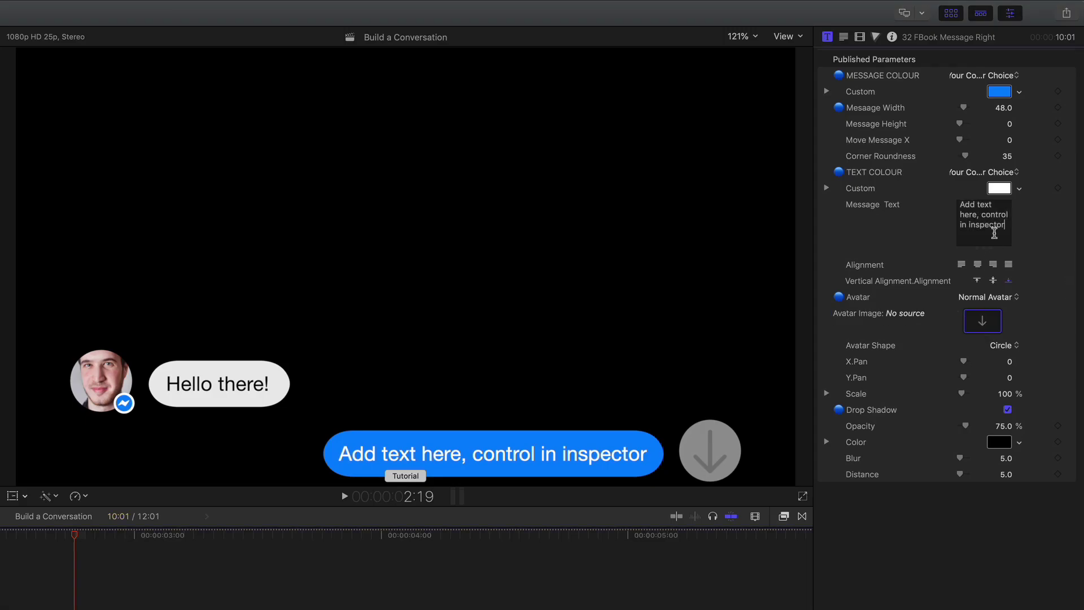
- Make the reply read 'Hello!' with Message Width 8.0 and Message Height 0
left_click_drag(1032, 142, 1004, 128)
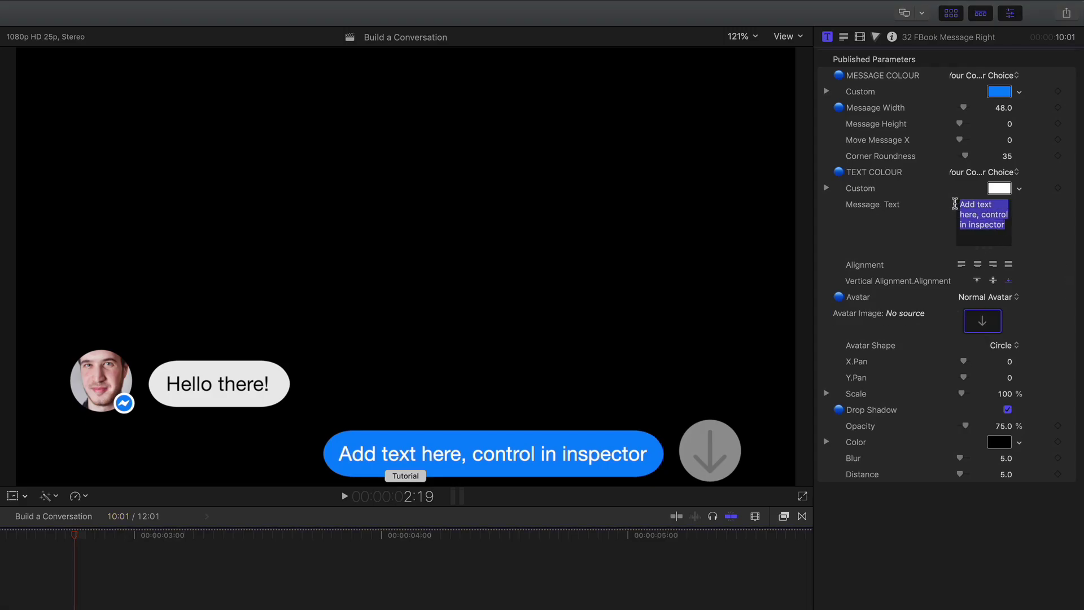
type("Hello!")
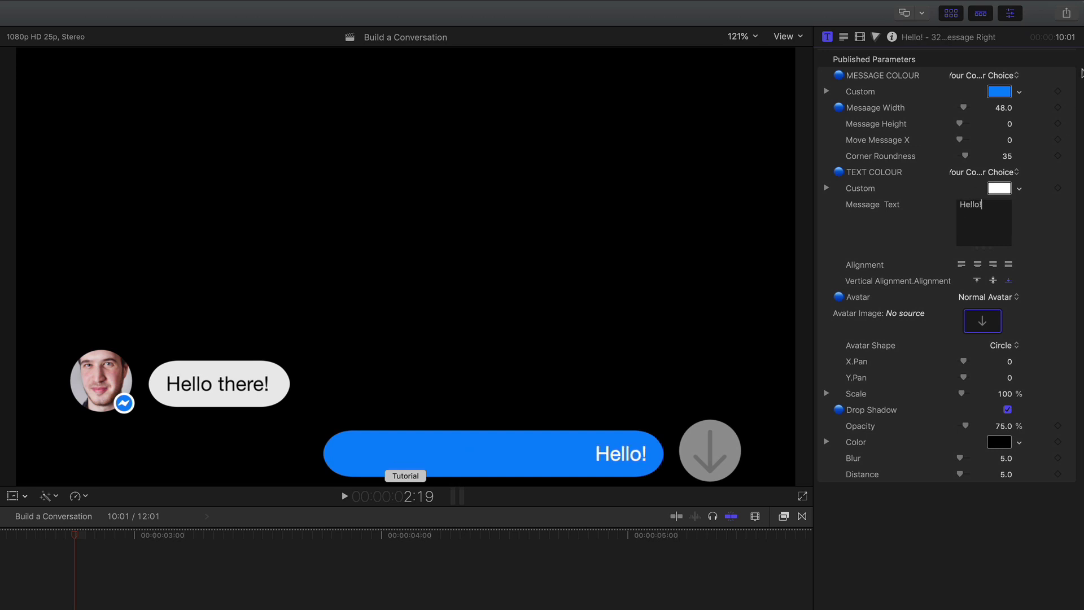
mouse_move(1005, 113)
left_mouse_down()
mouse_move(1009, 138)
mouse_move(1009, 120)
left_mouse_up()
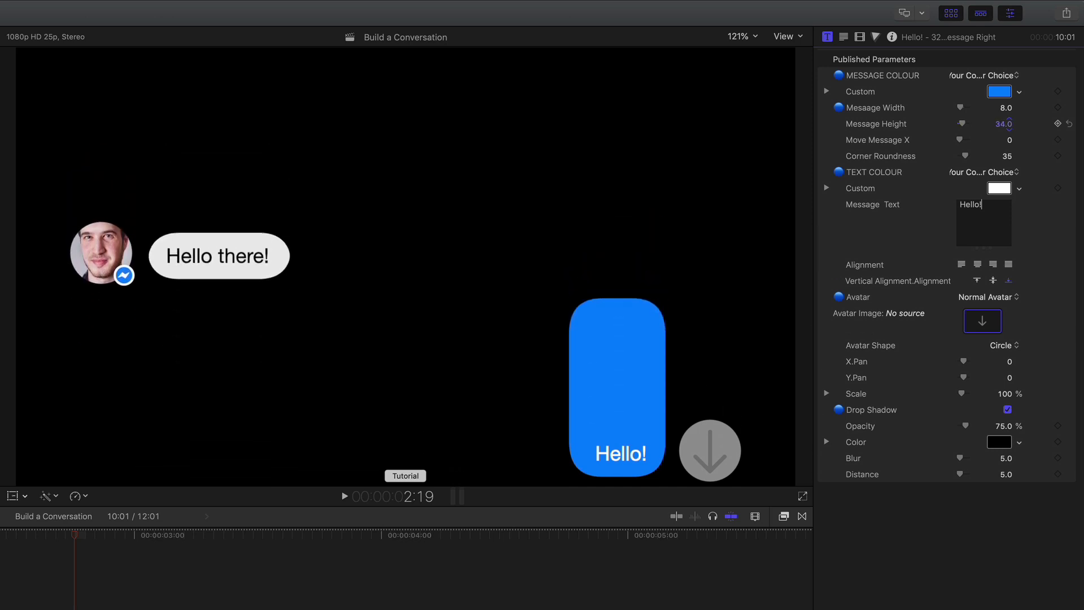
left_click_drag(1009, 124, 1008, 131)
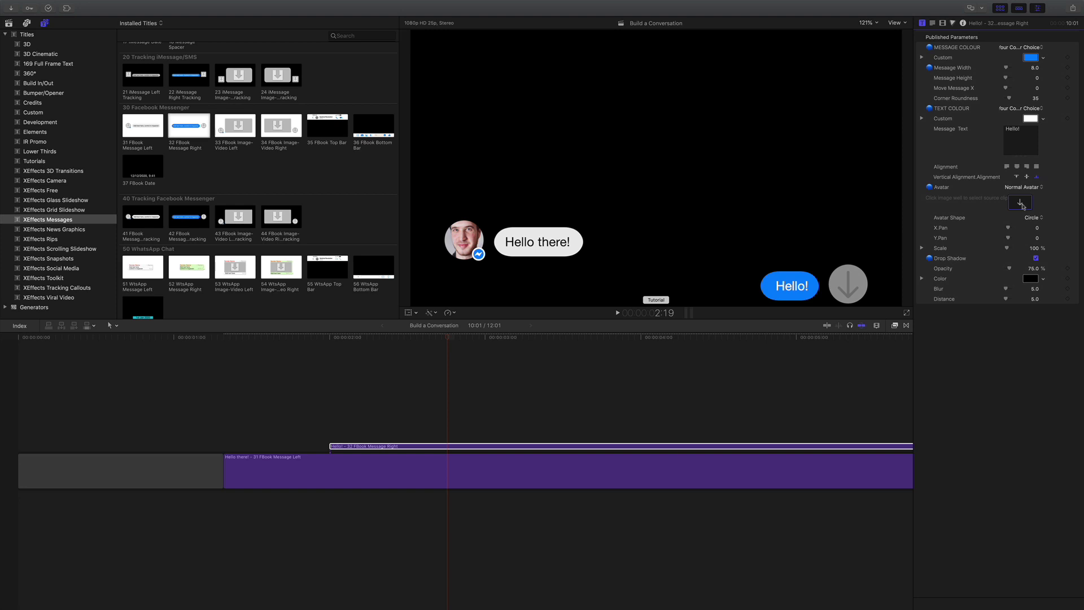
- Apply the woman-smiling still as the Hello! reply's avatar
left_click(1021, 205)
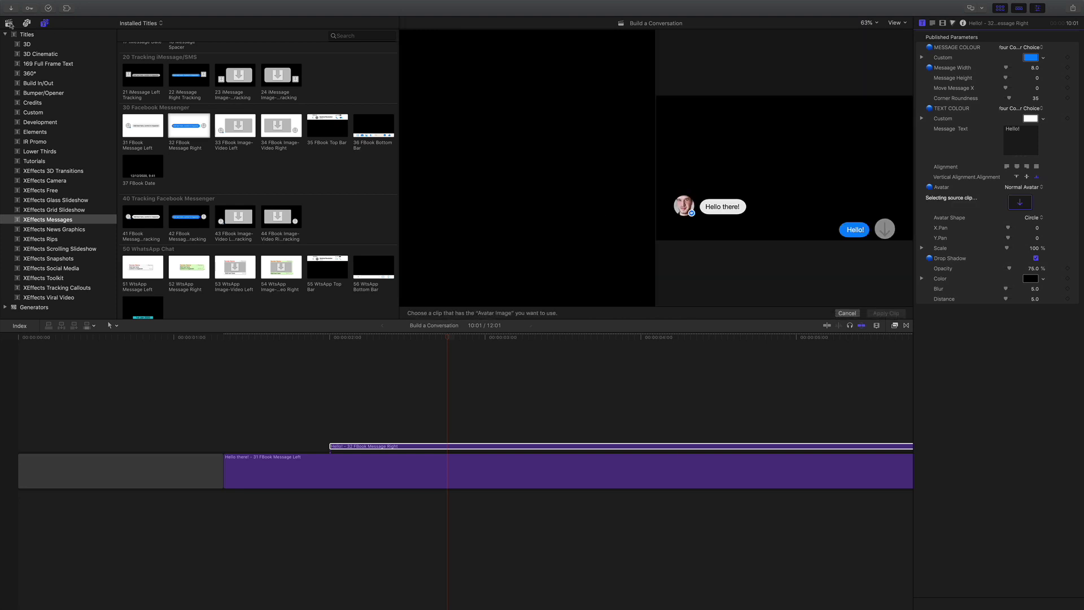
left_click(9, 23)
left_click(300, 144)
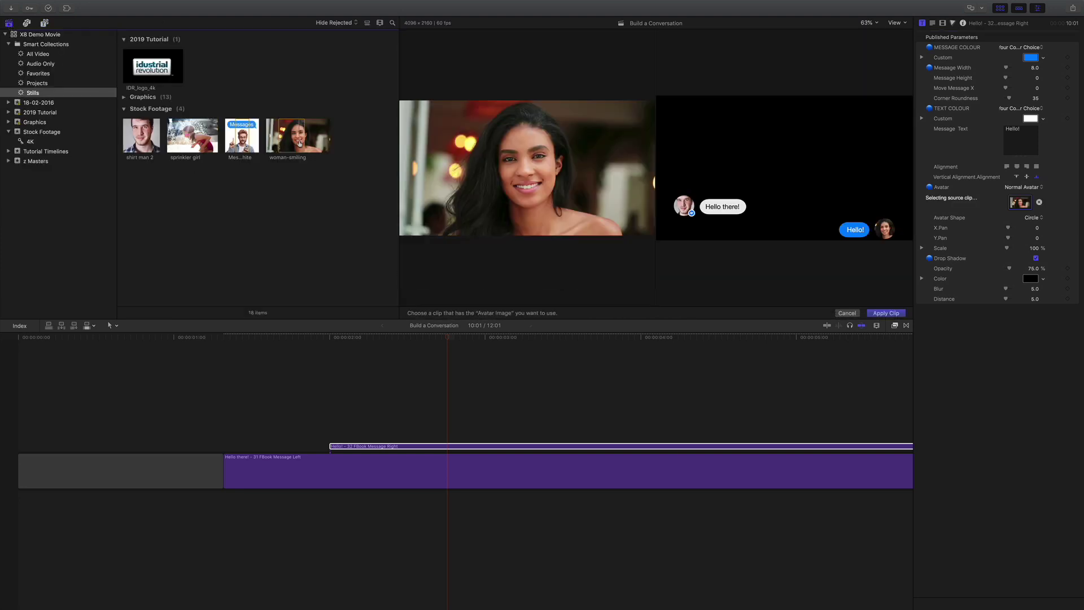
left_click(870, 314)
left_click(405, 449)
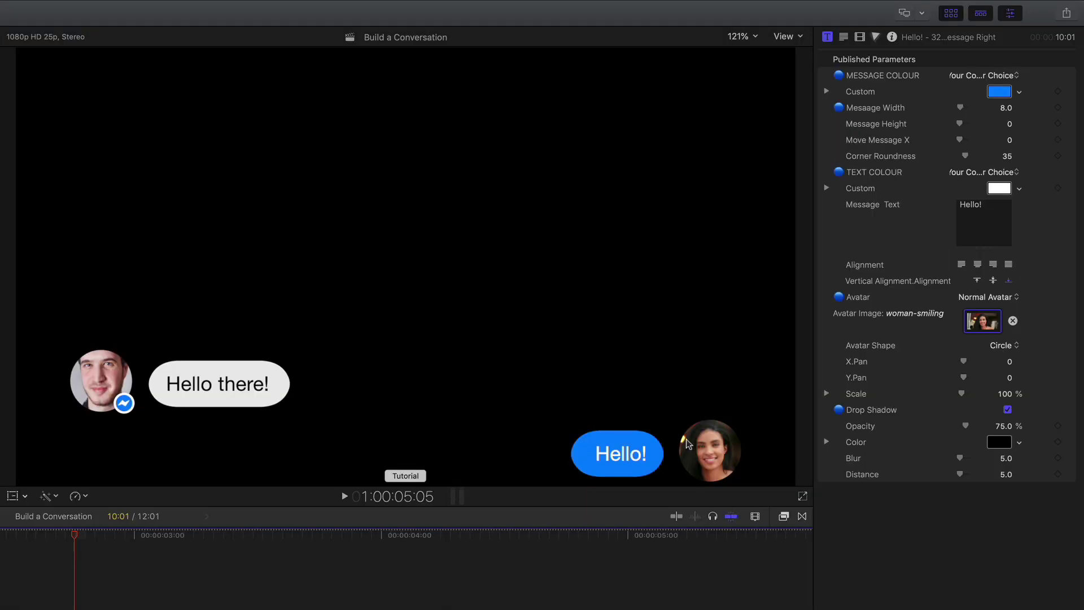
- Enlarge the avatar to 107% with X Pan -36.2 and replay the animation
mouse_move(1008, 398)
left_mouse_down()
mouse_move(1010, 364)
mouse_move(984, 361)
left_mouse_up()
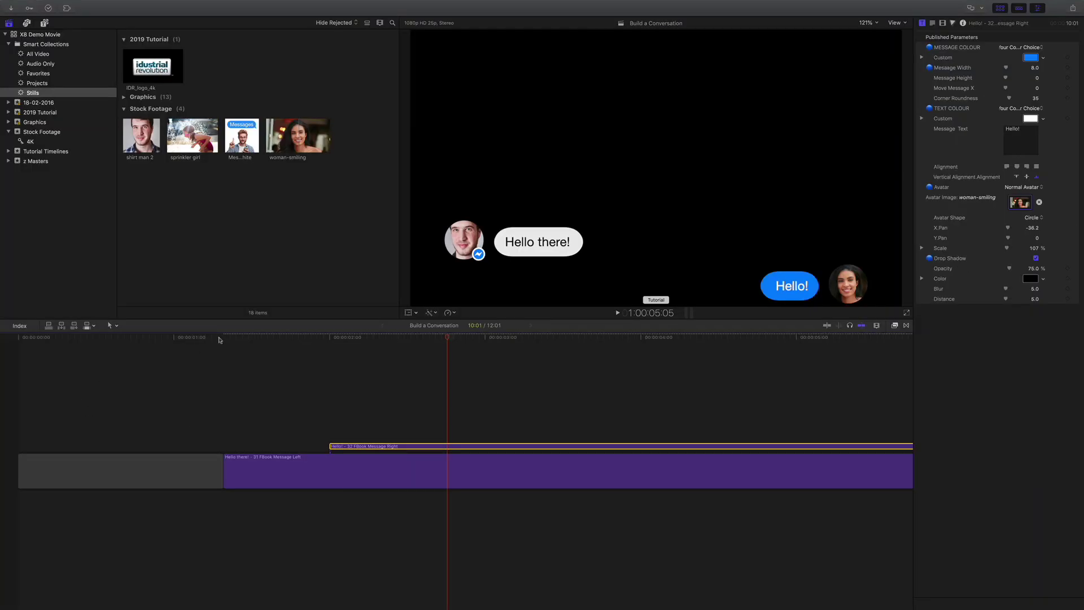
left_click(219, 339)
key("space")
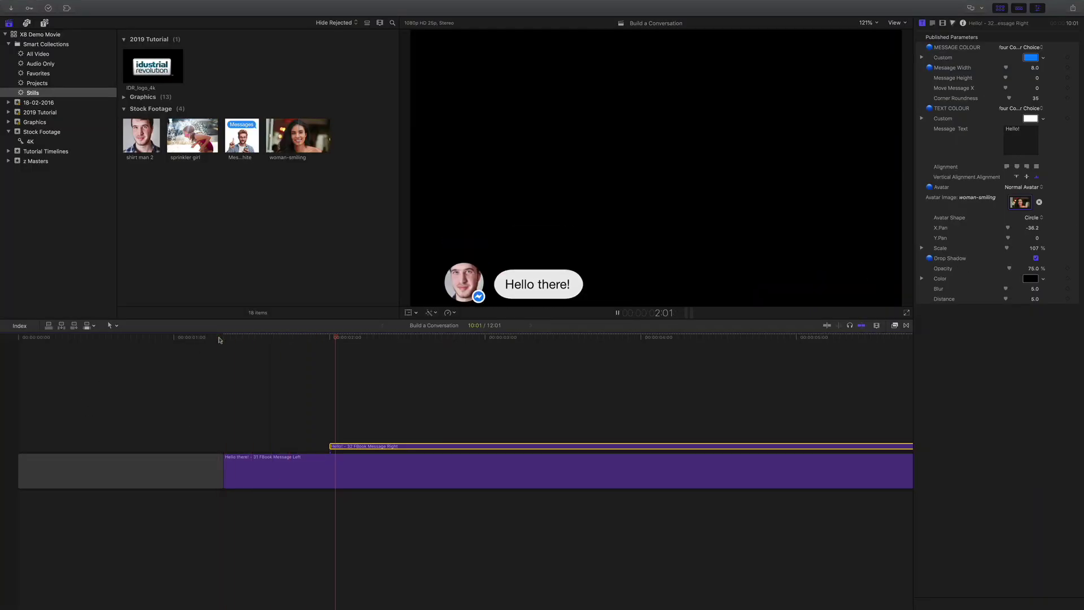
left_click(223, 337)
key("space")
left_click_drag(265, 338, 427, 339)
- Add the 33 FBook Image-Video Left title at the playhead and preview to 3:07
left_click(44, 24)
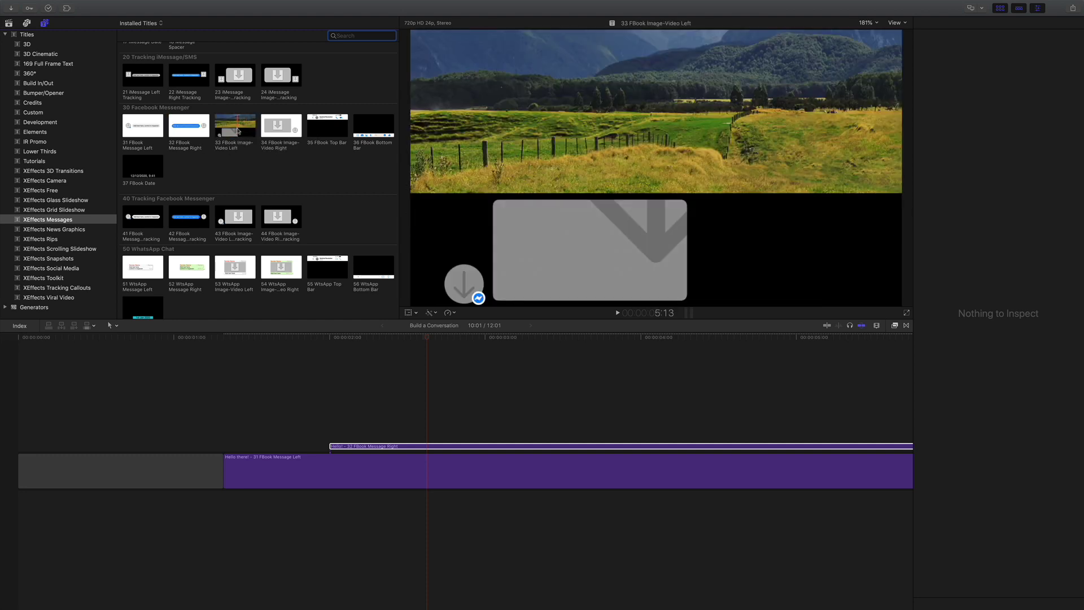
left_click_drag(236, 131, 432, 436)
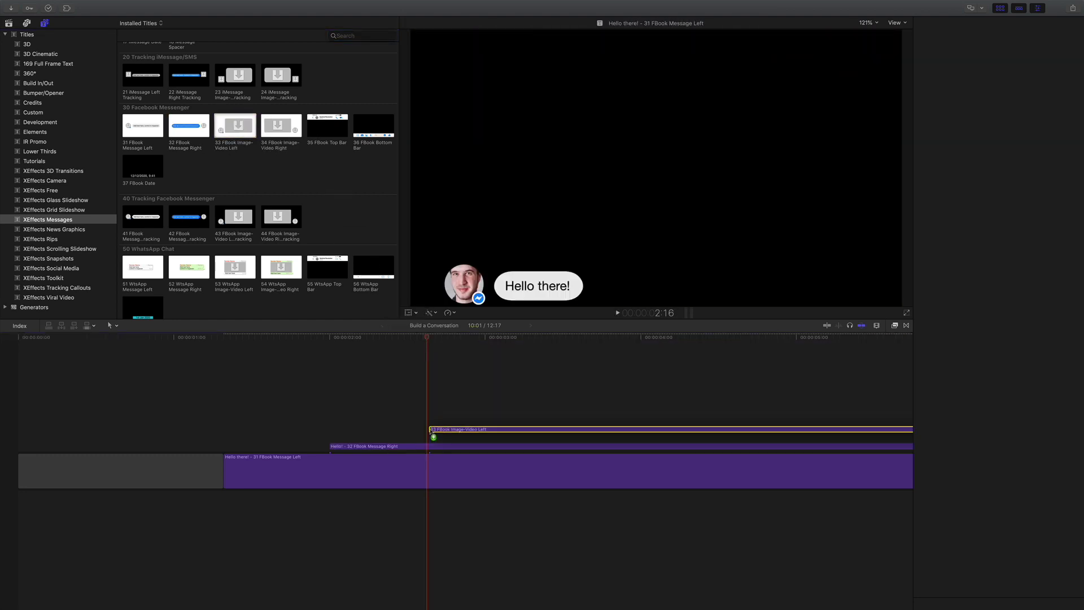
left_click(242, 338)
key("space")
key("space")
left_click_drag(511, 339, 532, 339)
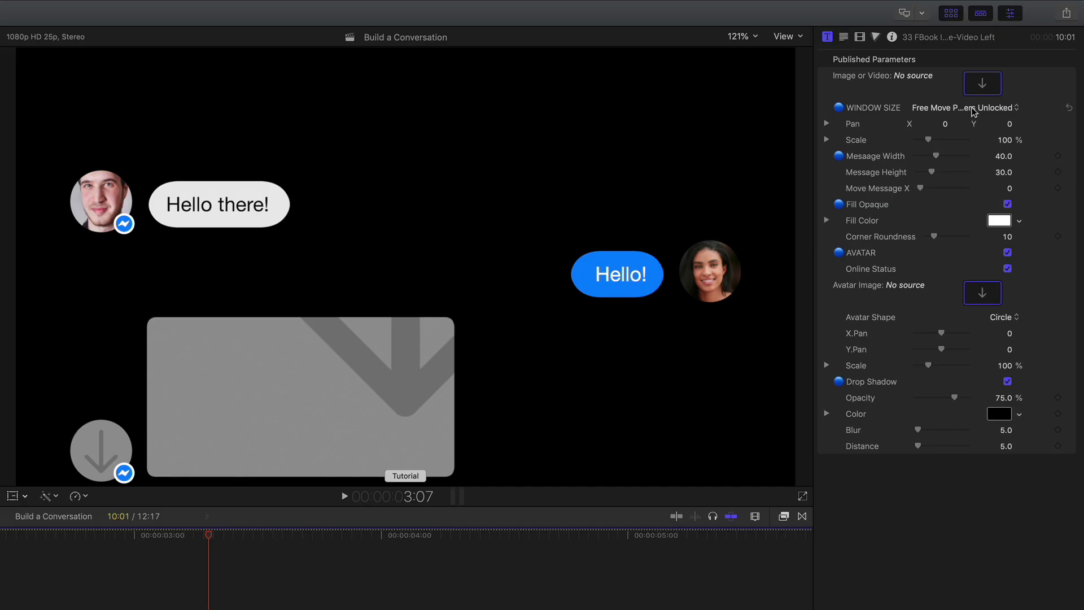
- Try the Window Size presets for the image message, settling on Landscape Medium
left_click(973, 109)
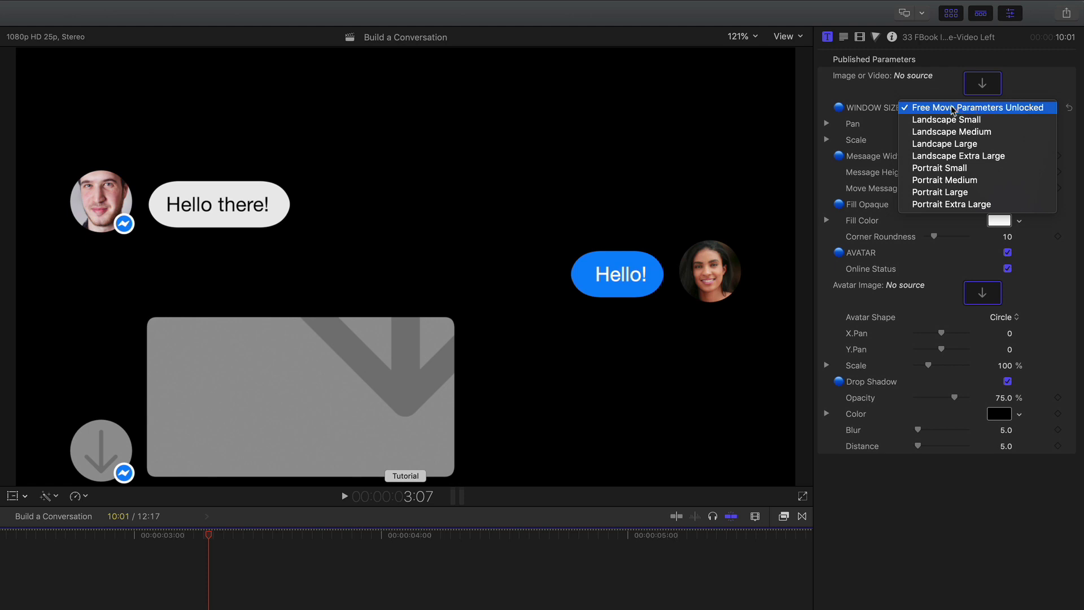
left_click(954, 112)
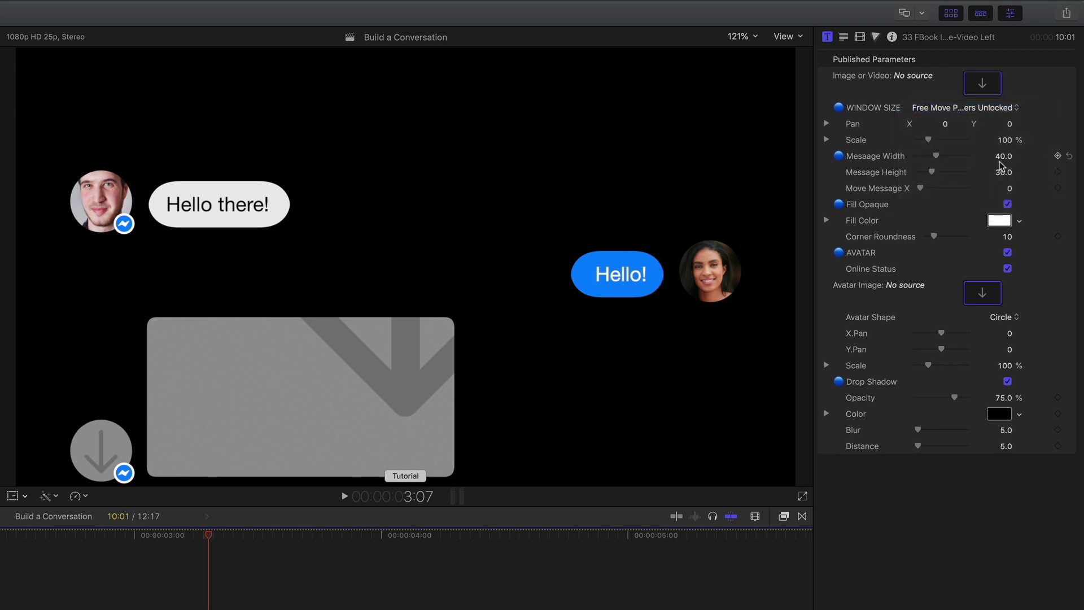
left_click_drag(1000, 160, 1016, 160)
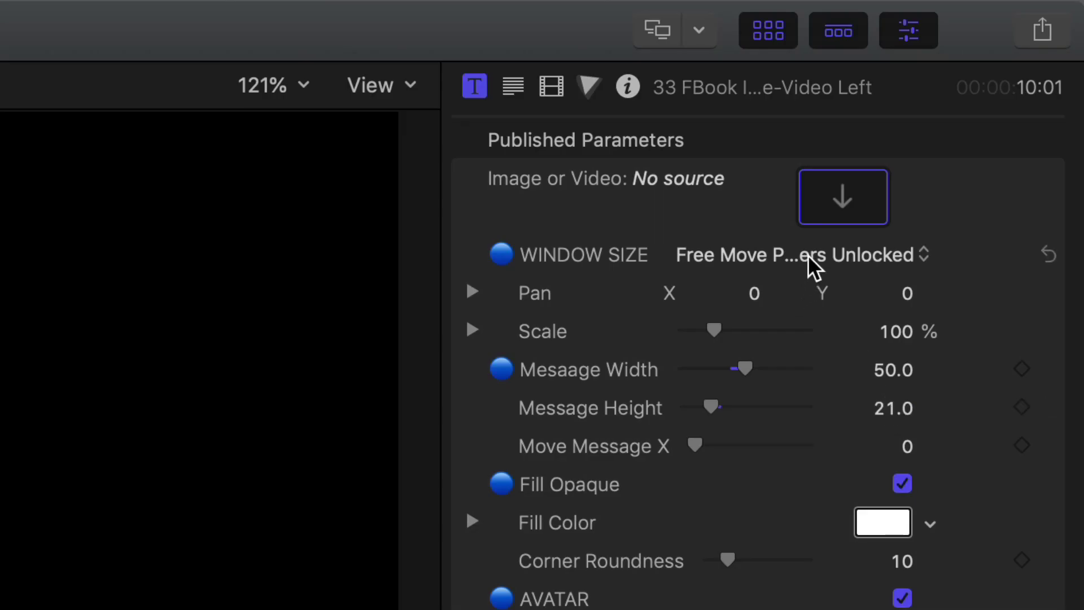
left_click(967, 108)
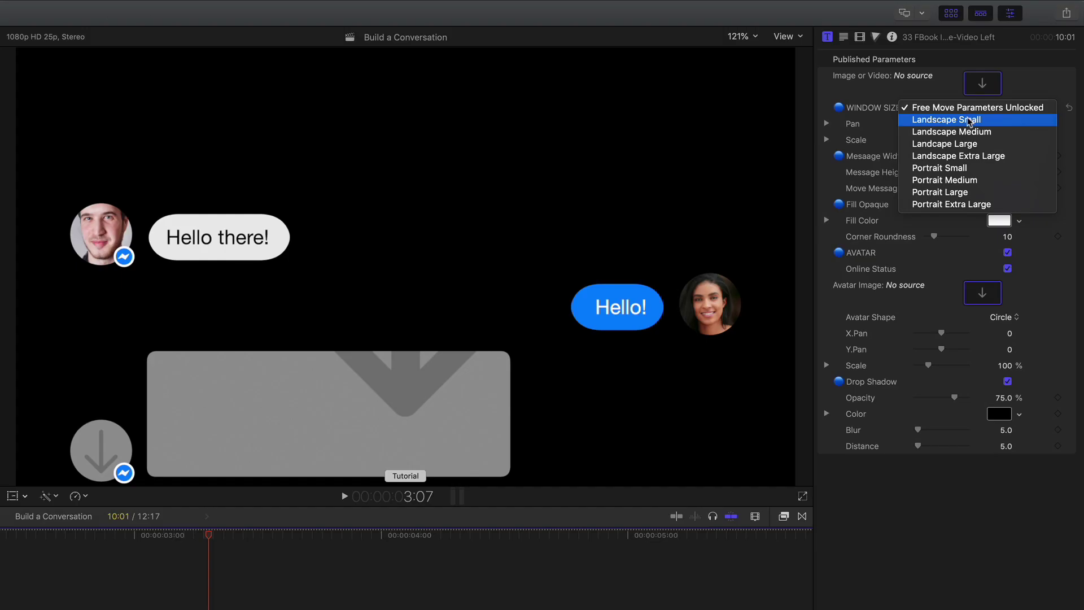
left_click(967, 117)
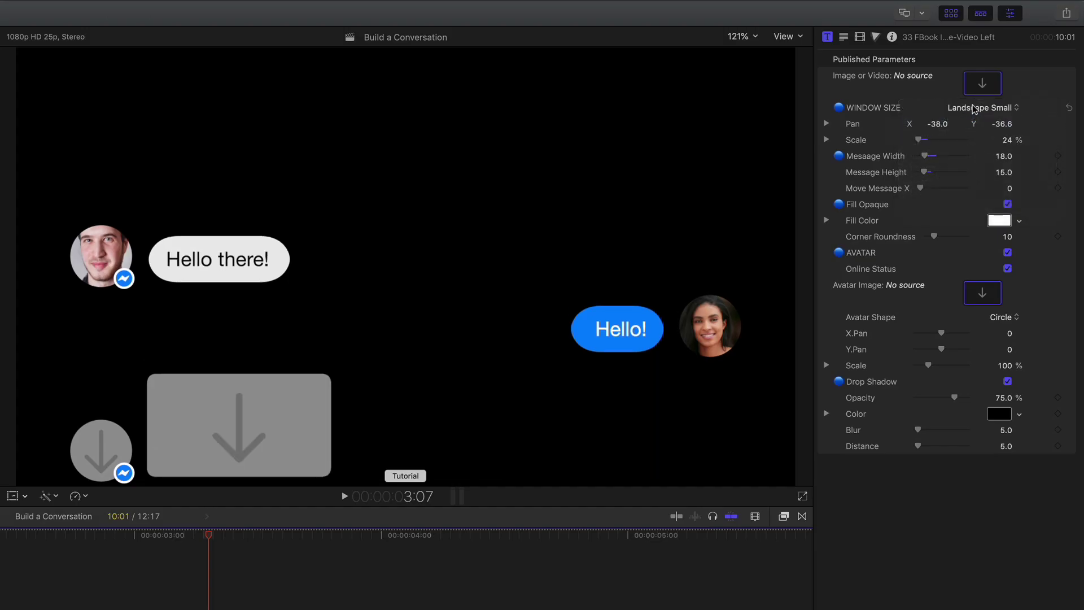
left_click(981, 108)
left_click(974, 171)
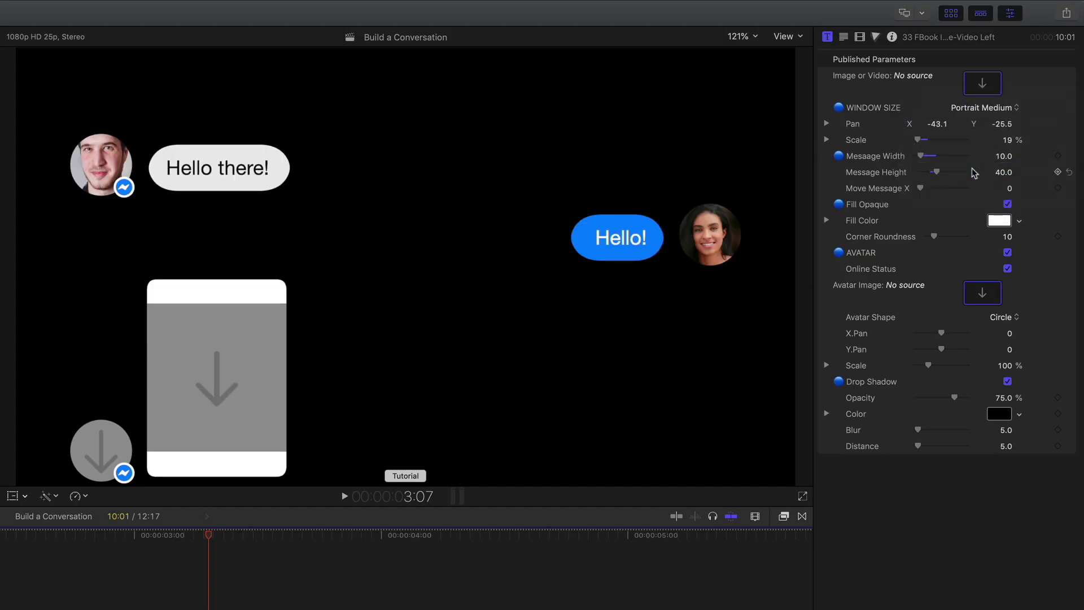
left_click(971, 109)
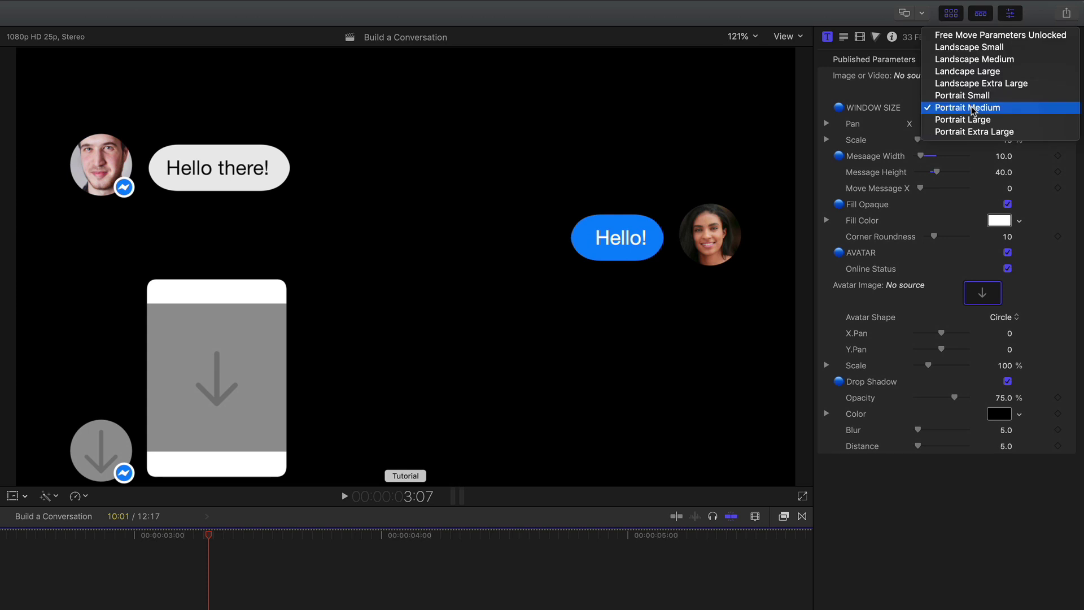
left_click(977, 60)
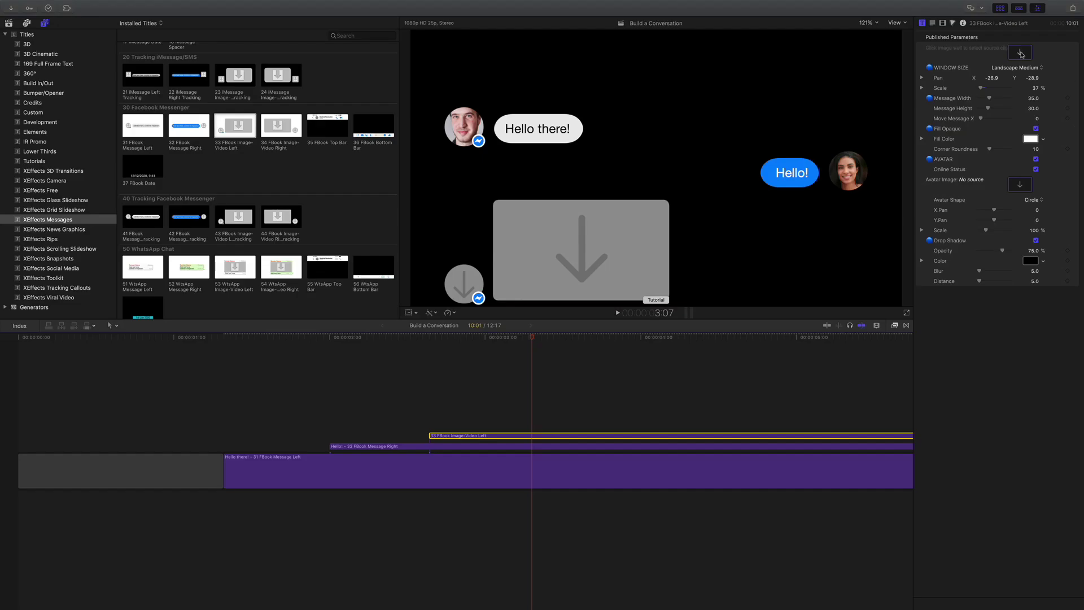
left_click(1020, 52)
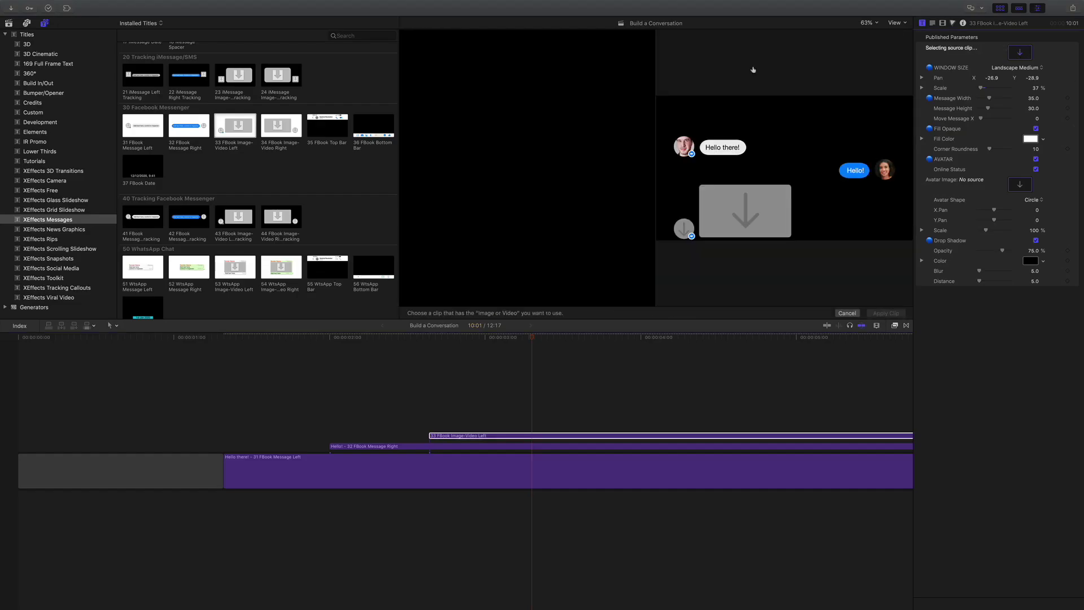
- Apply the sprinkler girl still as the image message's picture and play it back
left_click(8, 23)
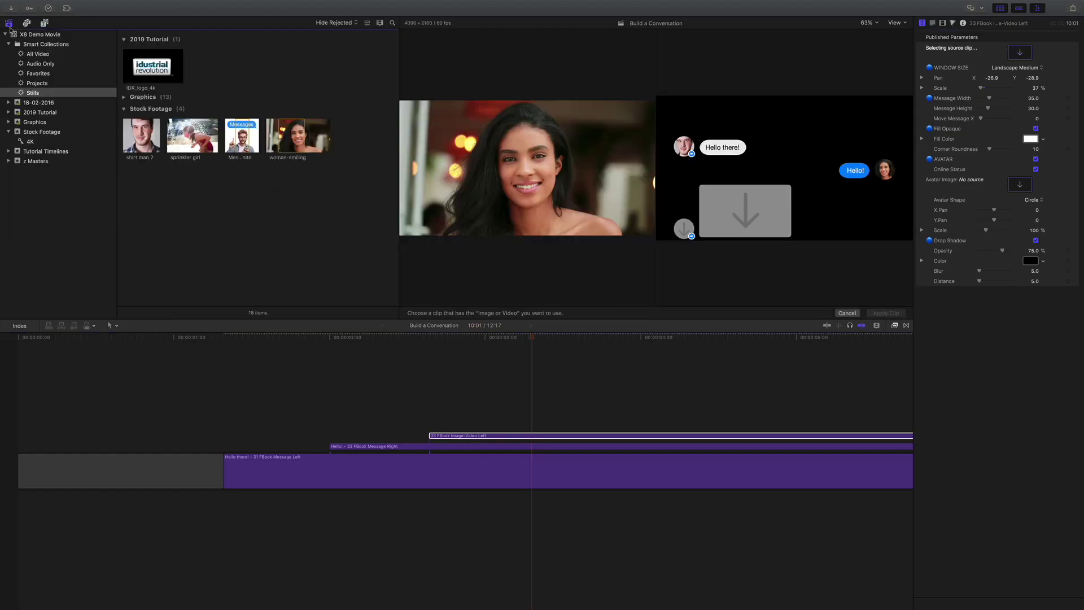
left_click(192, 135)
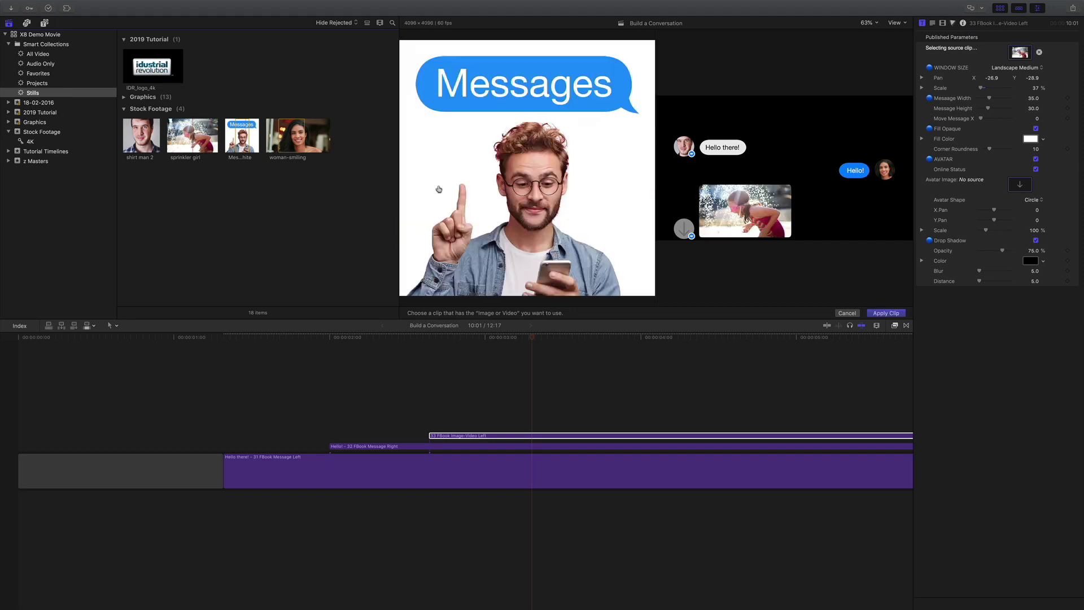
left_click(885, 314)
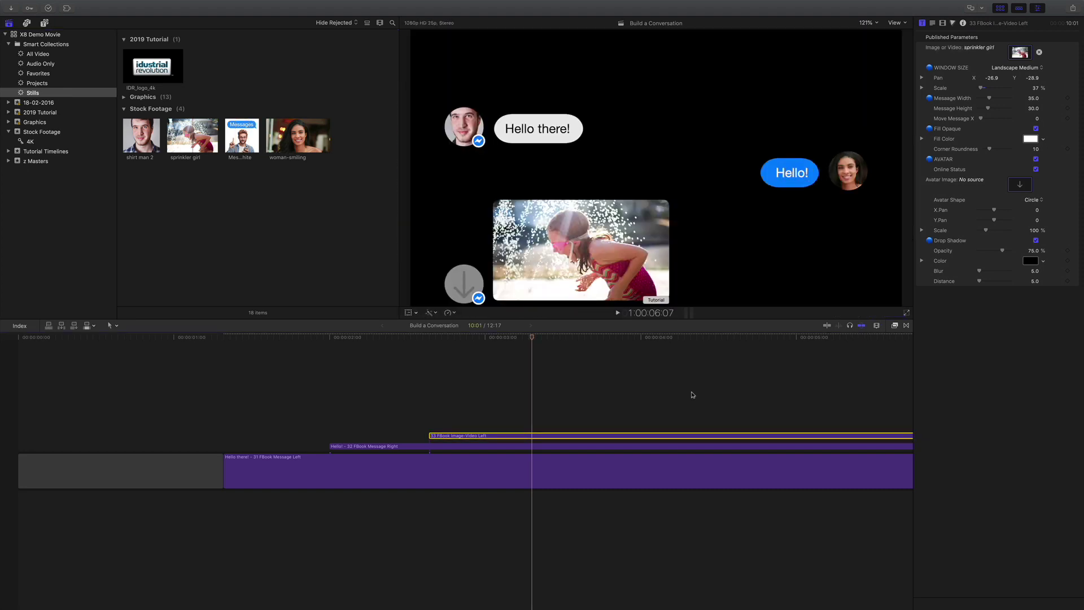
left_click(293, 335)
key("space")
key("space")
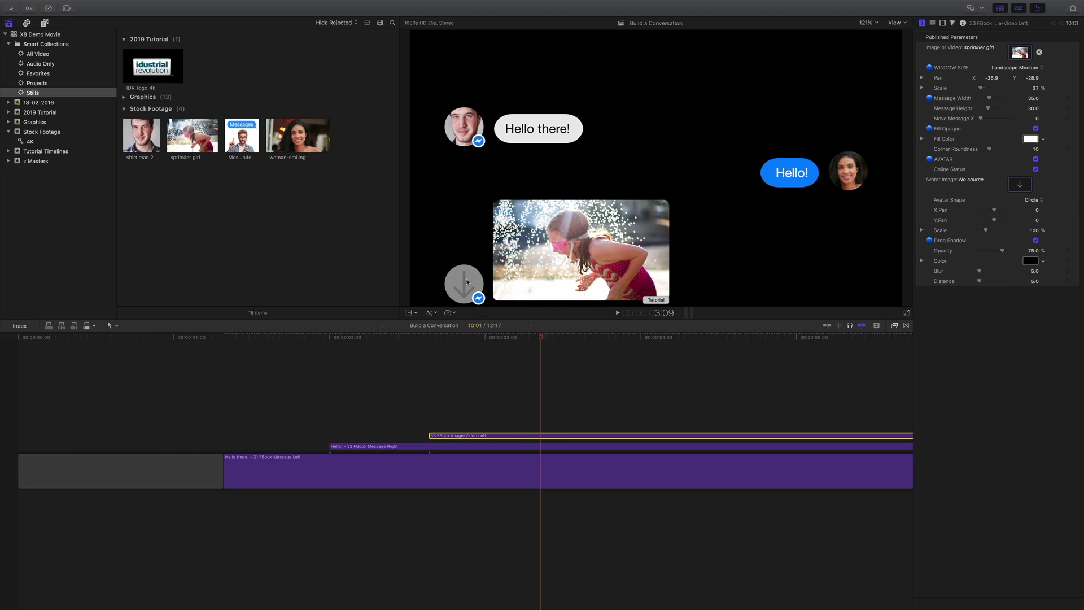
- Apply the shirt man 2 still as the image message's avatar
left_click(1021, 186)
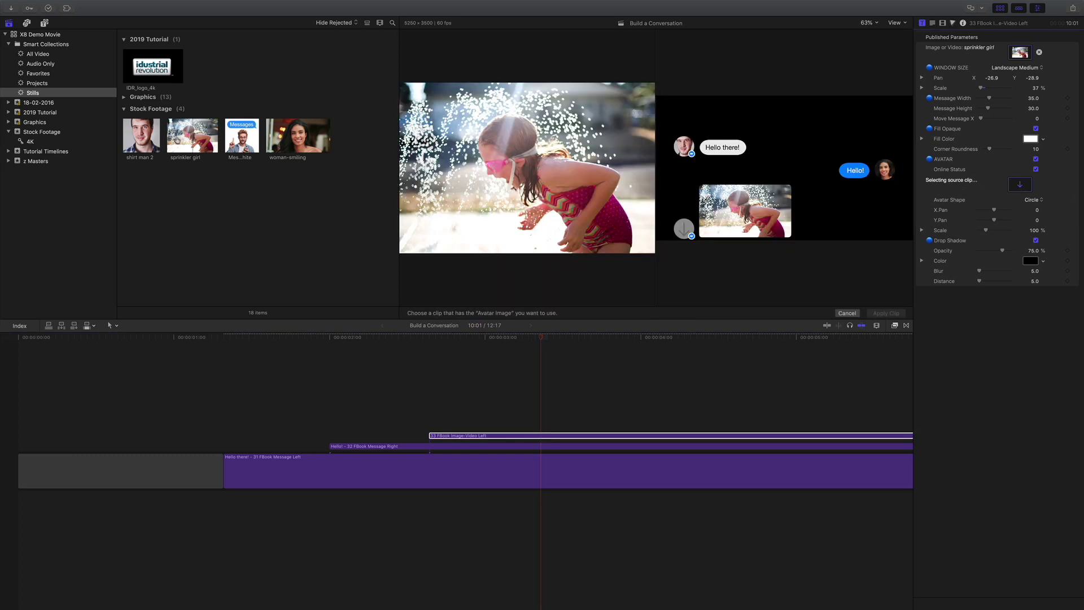
left_click(148, 144)
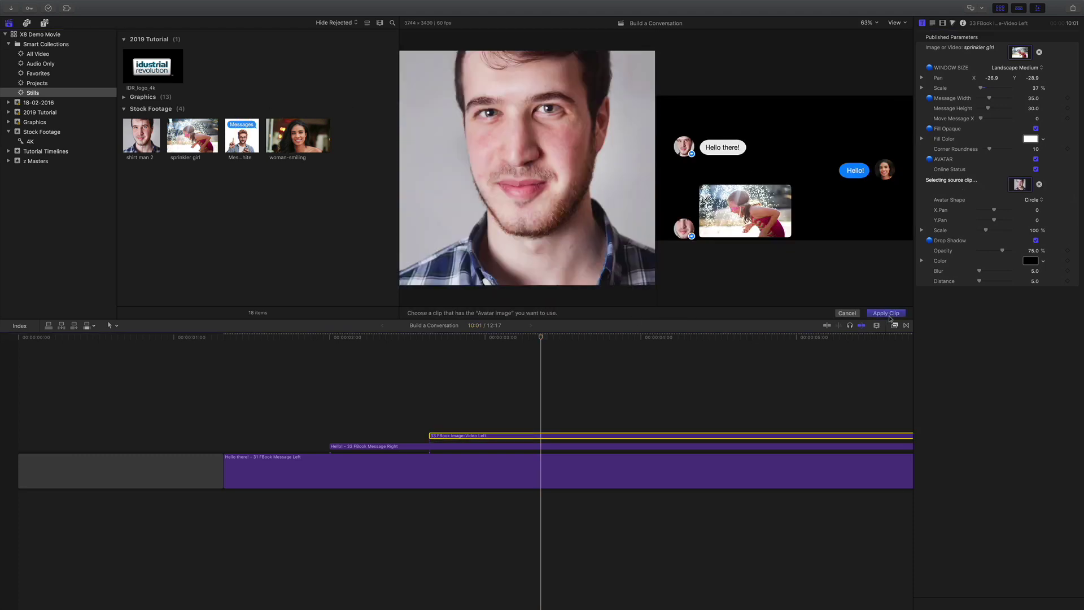
left_click(888, 315)
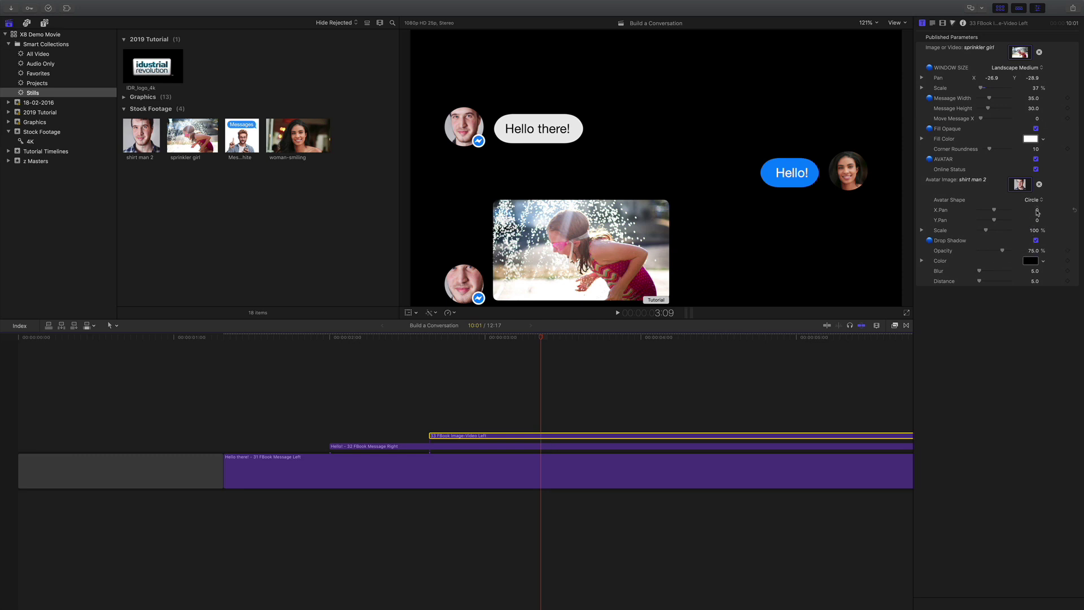
- Scale the avatar down to 76% and replay the conversation to check
left_click_drag(1036, 231, 1034, 230)
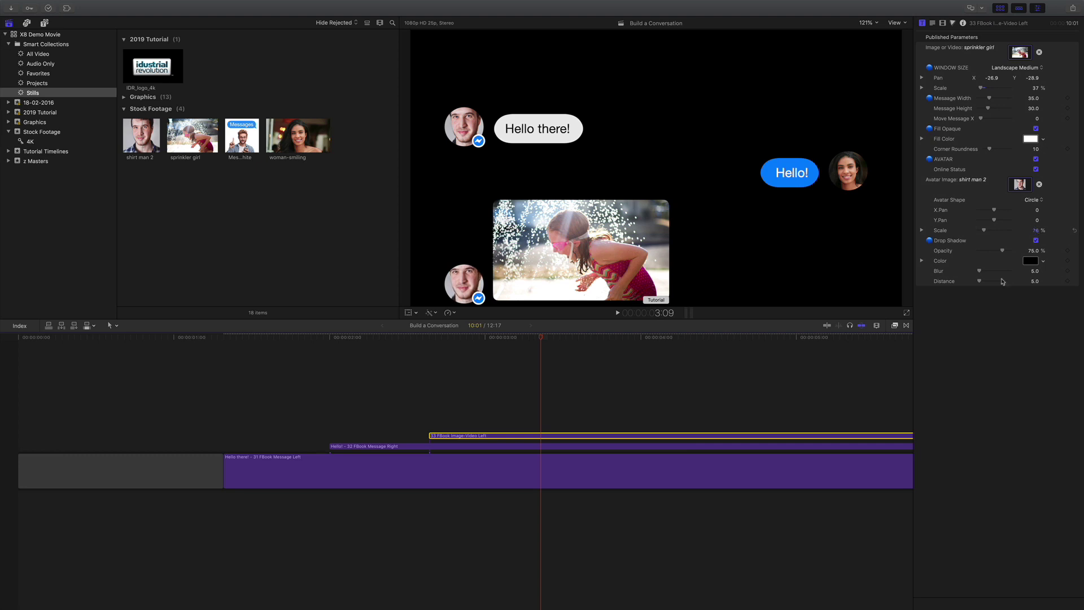
left_click(222, 341)
key("space")
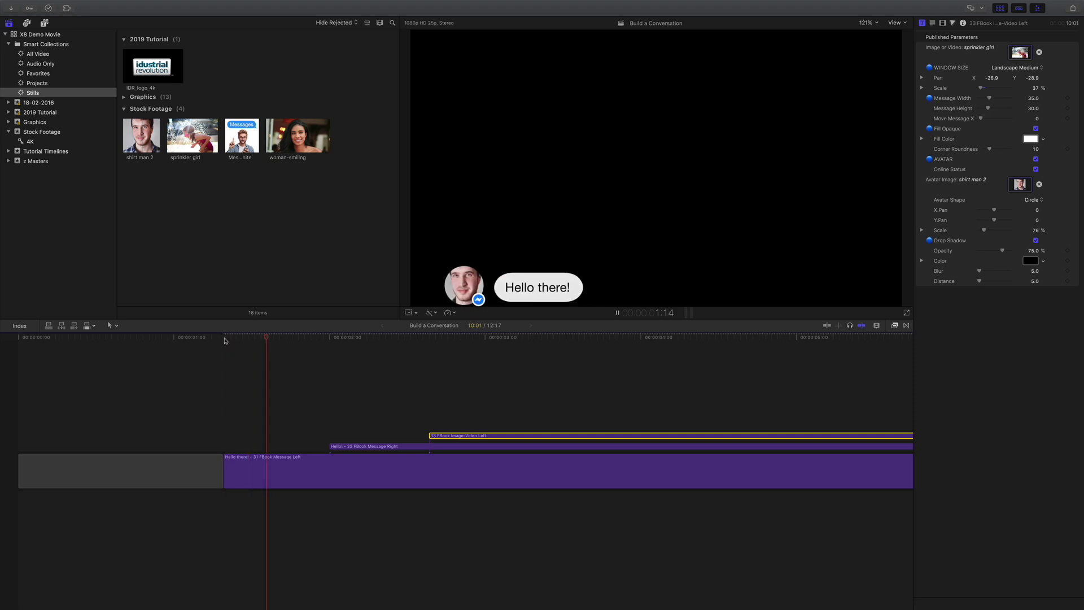
key("space")
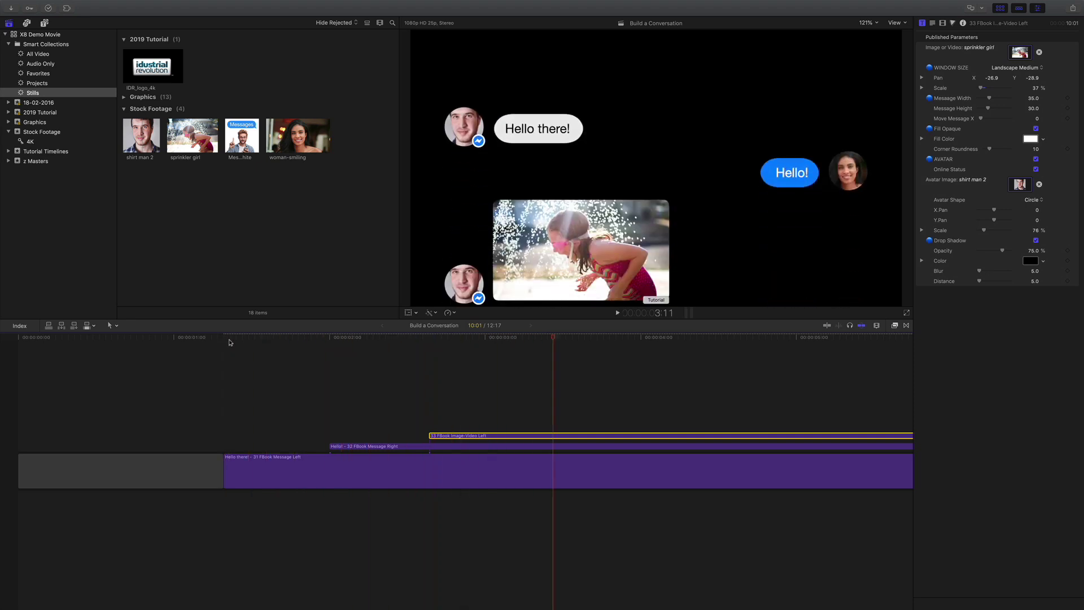
left_click(321, 338)
key("space")
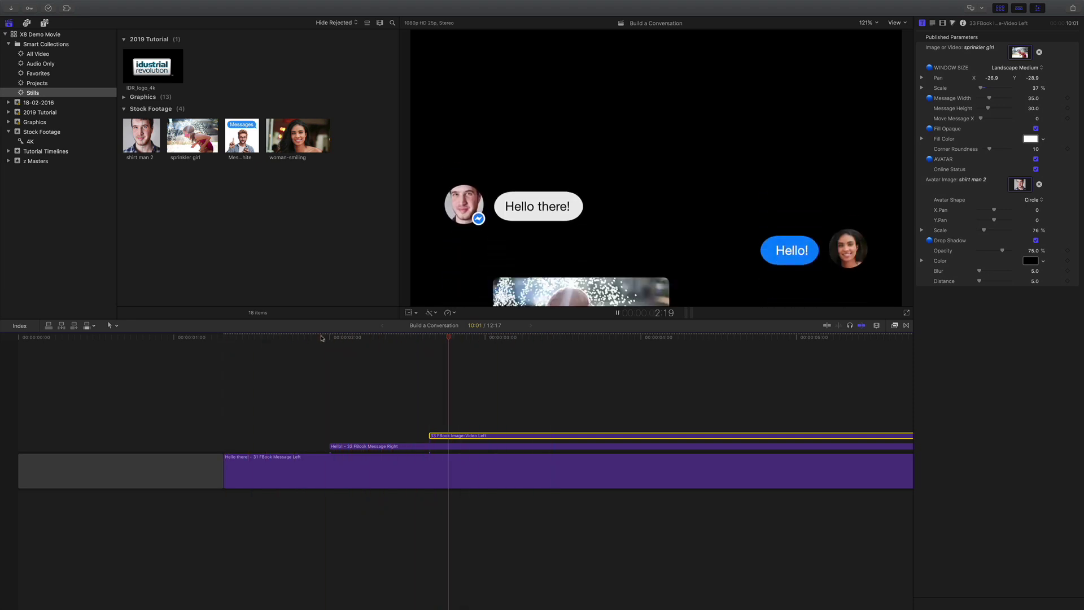
key("space")
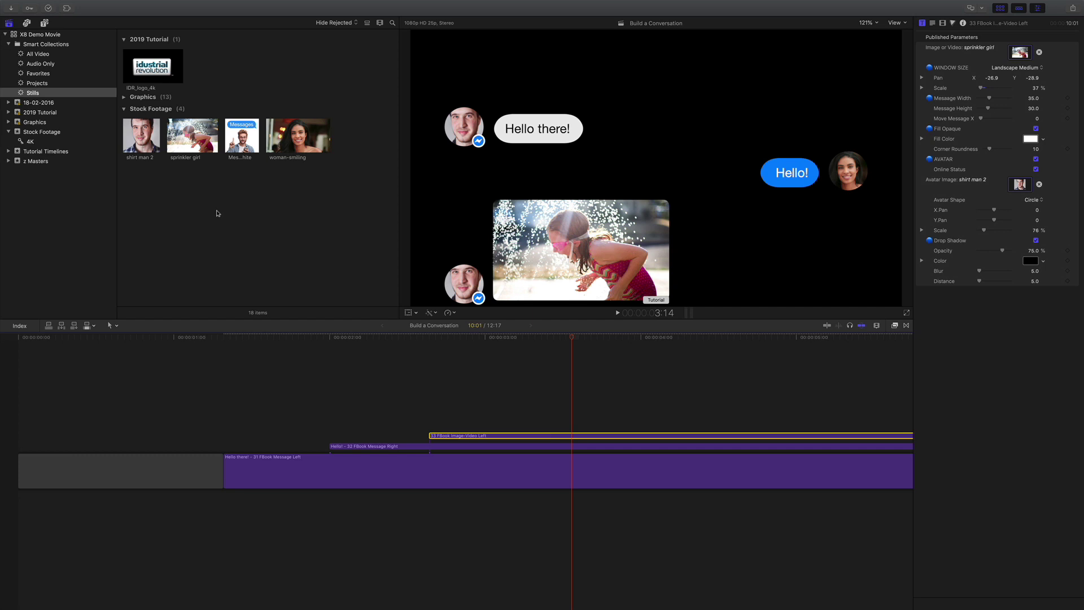
- Duplicate the Hello! right message and place the copy after the image message
mouse_move(342, 337)
left_mouse_down()
mouse_move(445, 351)
mouse_move(375, 353)
left_mouse_up()
mouse_move(383, 446)
left_mouse_down("alt")
mouse_move(514, 407)
mouse_move(580, 429)
left_mouse_up("alt")
left_click_drag(527, 338, 625, 346)
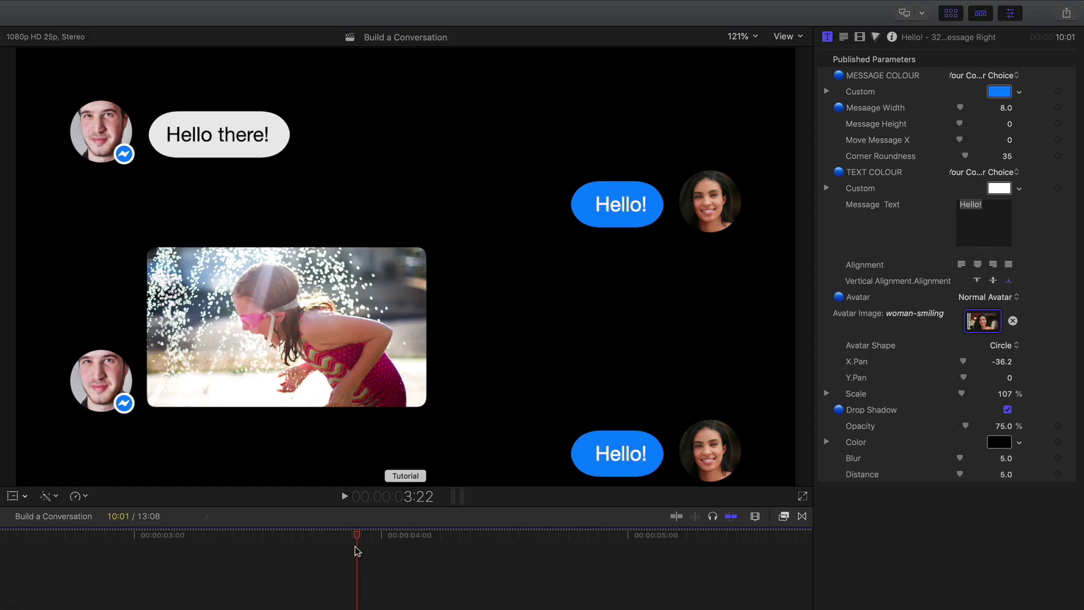
mouse_move(357, 550)
left_mouse_down()
mouse_move(194, 556)
mouse_move(254, 556)
left_mouse_up()
- Change the copy's text to 'Nice photo!' and widen Message Width to 15.9
left_click(994, 225)
type("Nice photo")
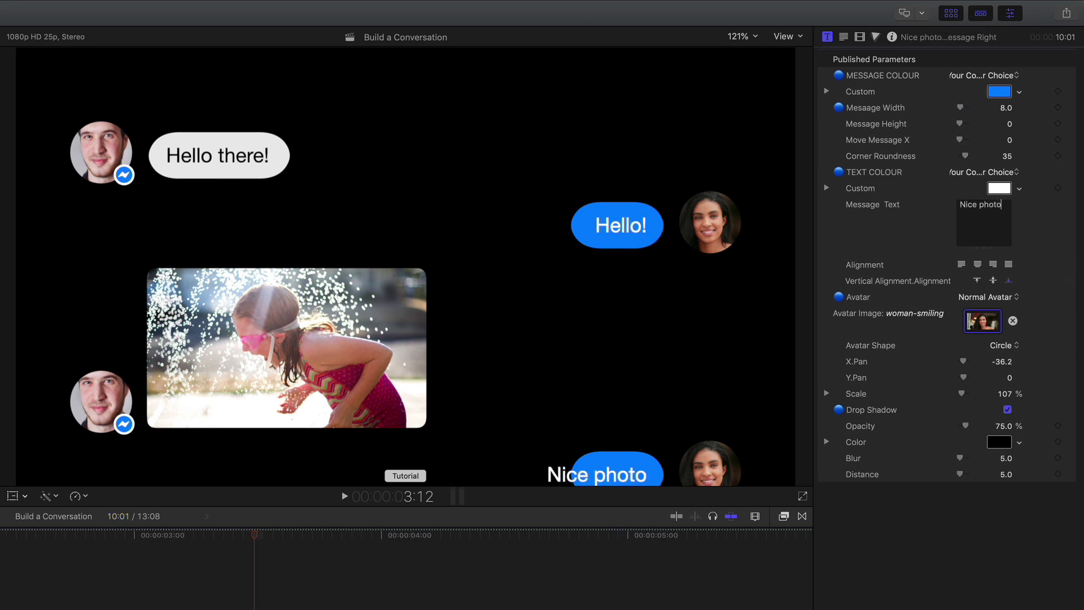
type("!")
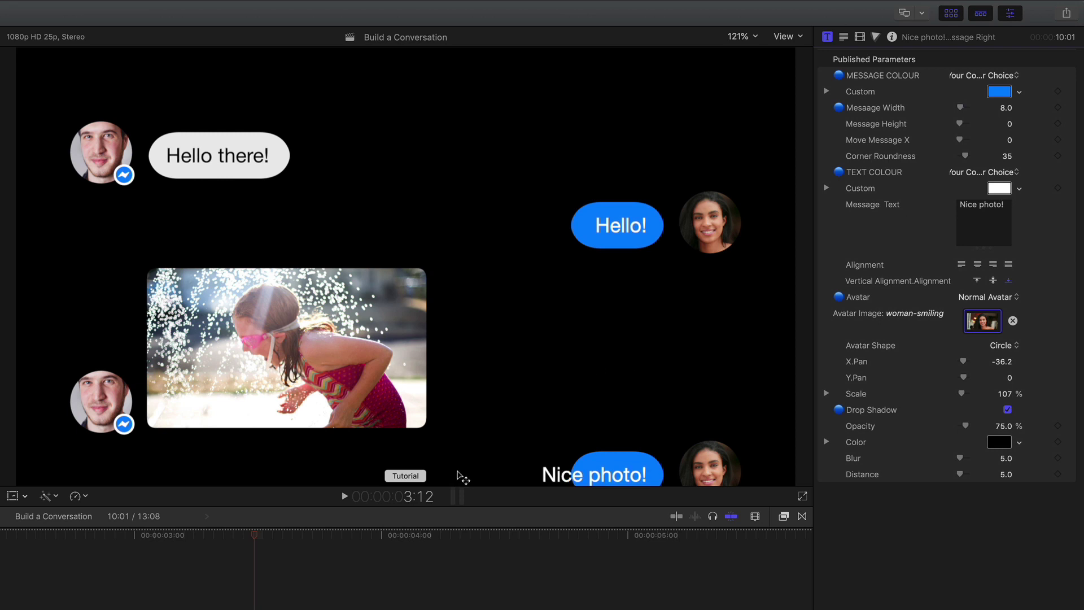
left_click_drag(242, 533, 341, 543)
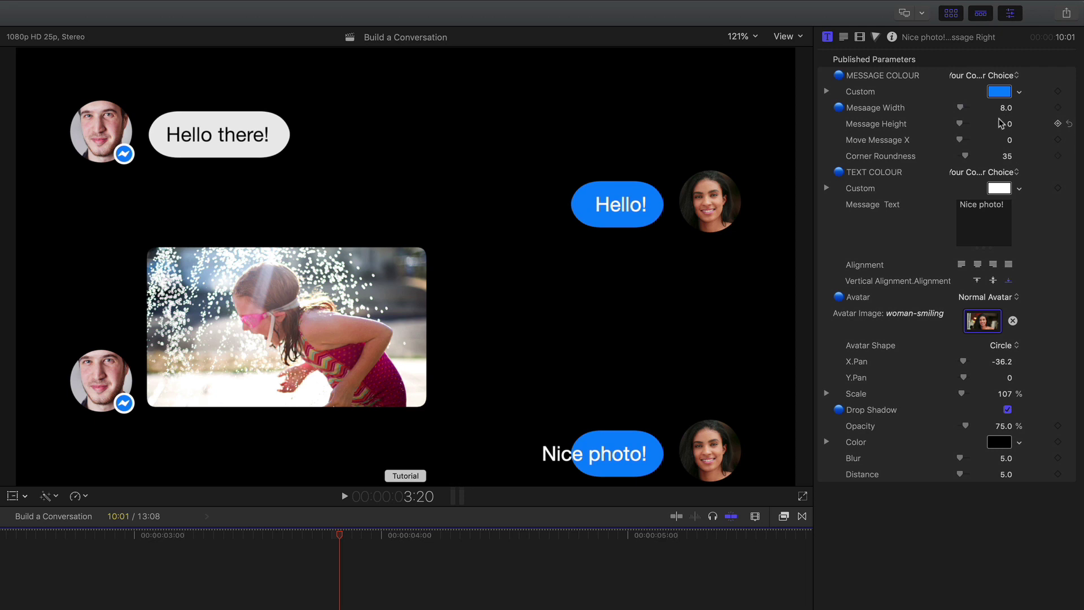
mouse_move(1009, 111)
left_mouse_down()
mouse_move(1016, 101)
mouse_move(1007, 101)
left_mouse_up()
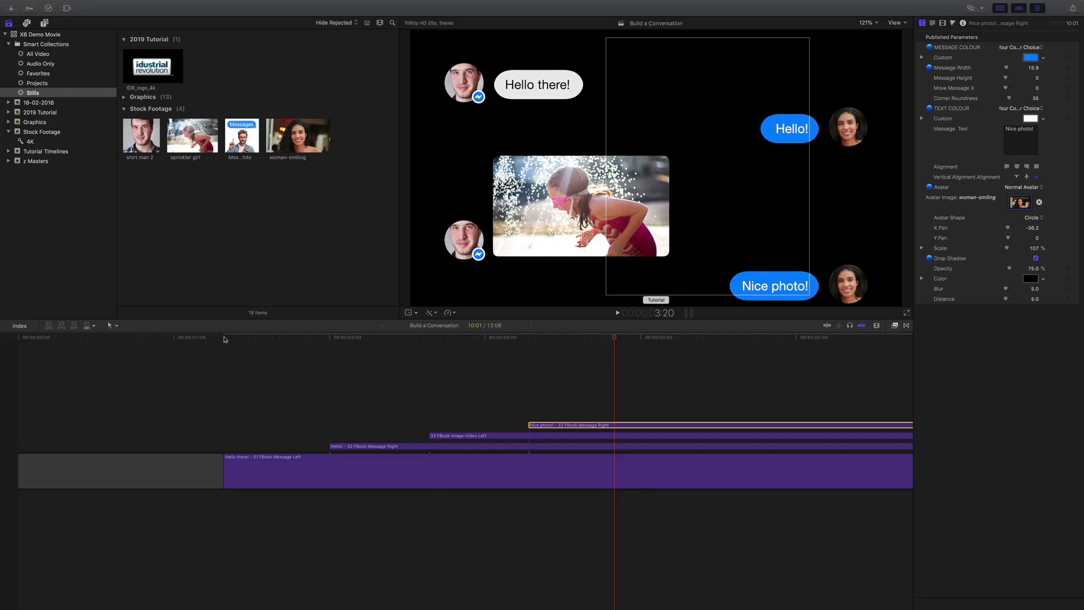
- Play the conversation from the start to preview the animation
left_click(224, 338)
key("space")
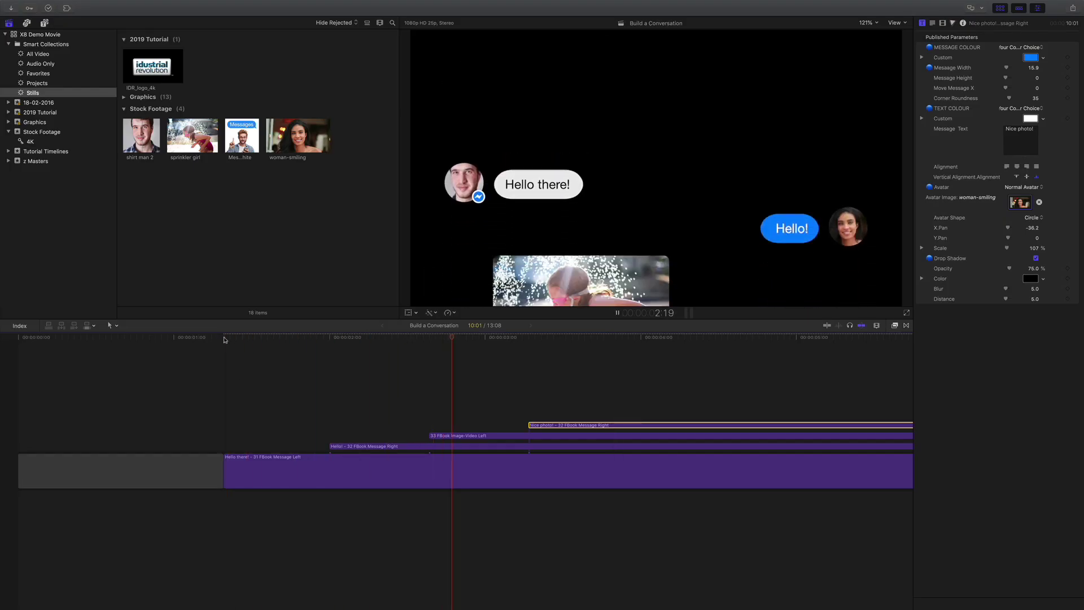
key("space")
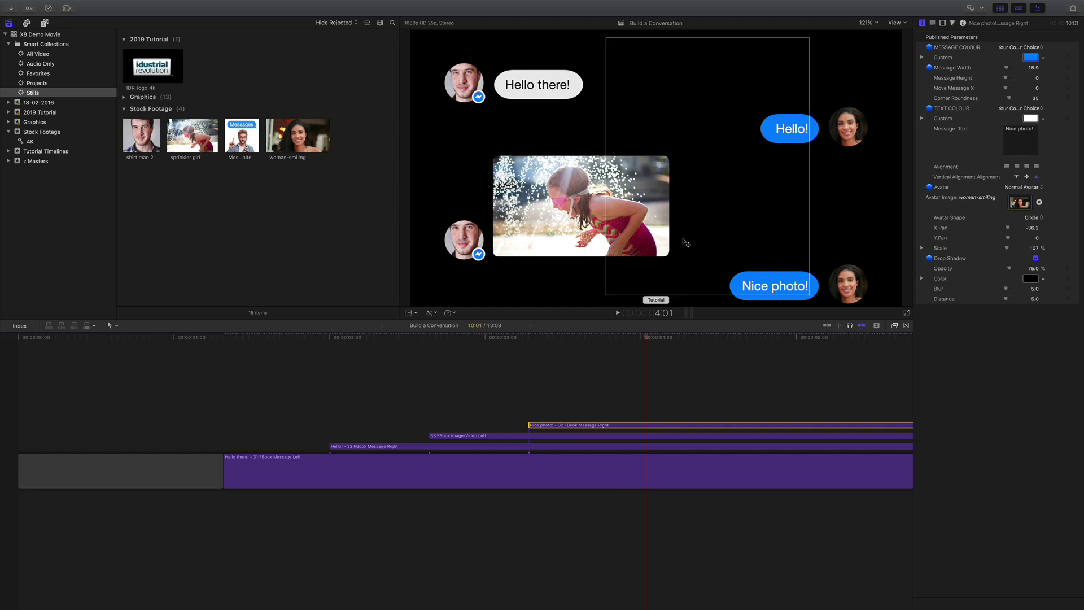
- Set the Nice photo! bubble's Message Width to 14.9 and replay the conversation
left_click_drag(1033, 68, 1030, 68)
left_click(226, 337)
key("space")
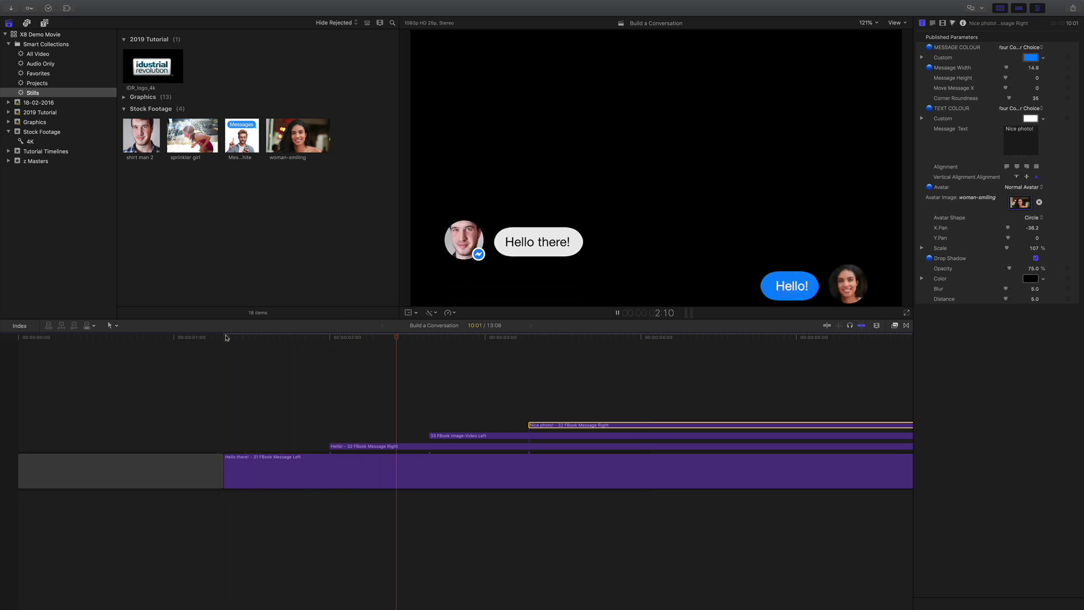
key("space")
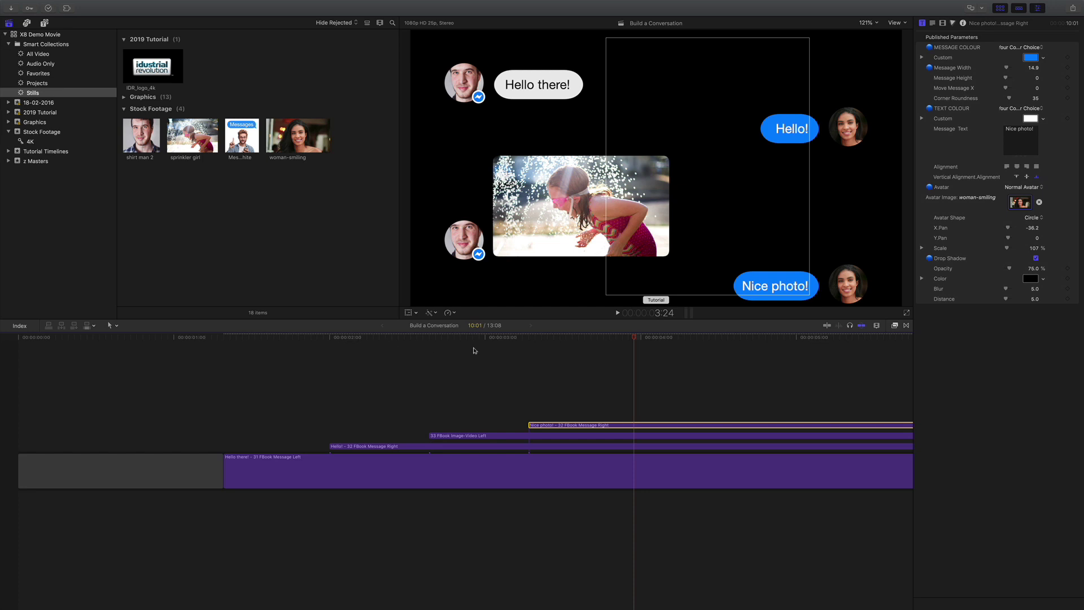
- Scrub back to the first message and play through to check the Nice photo! bubble
mouse_move(615, 340)
left_mouse_down()
mouse_move(303, 343)
mouse_move(569, 351)
left_mouse_up()
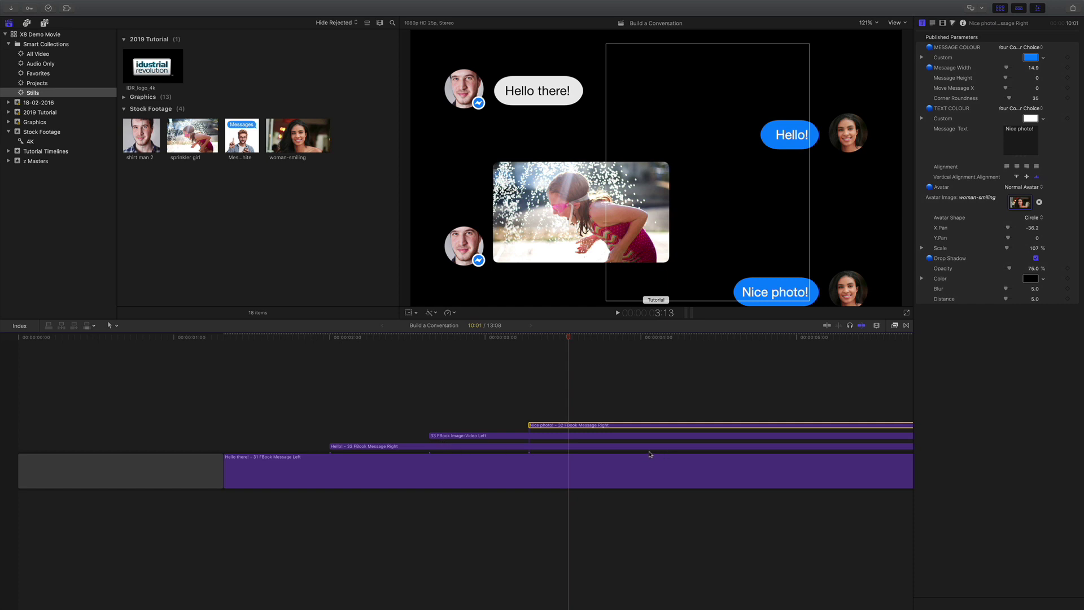
left_click_drag(537, 340, 226, 339)
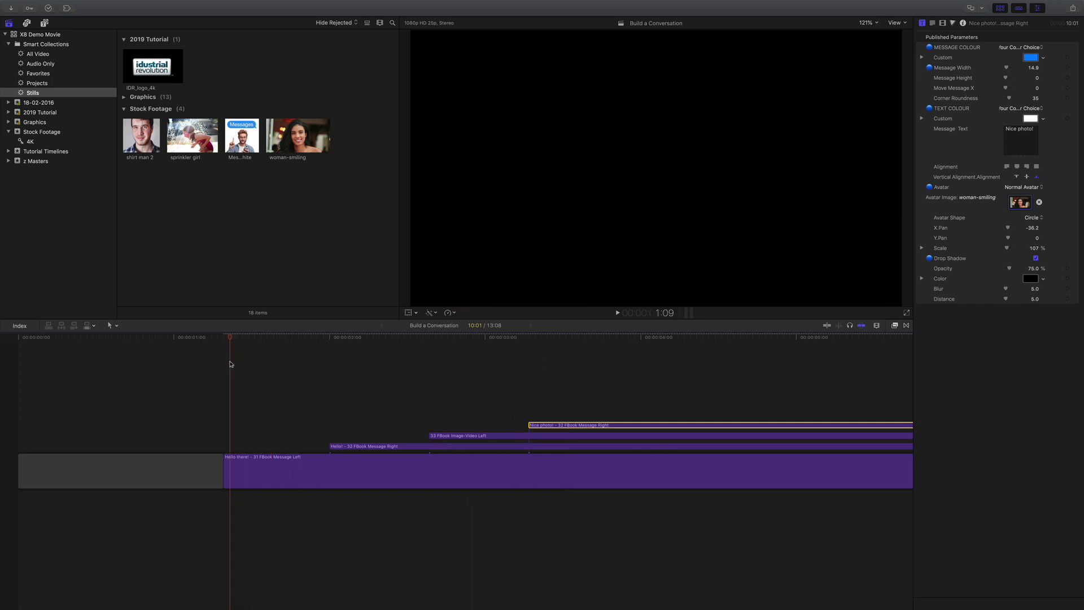
key("space")
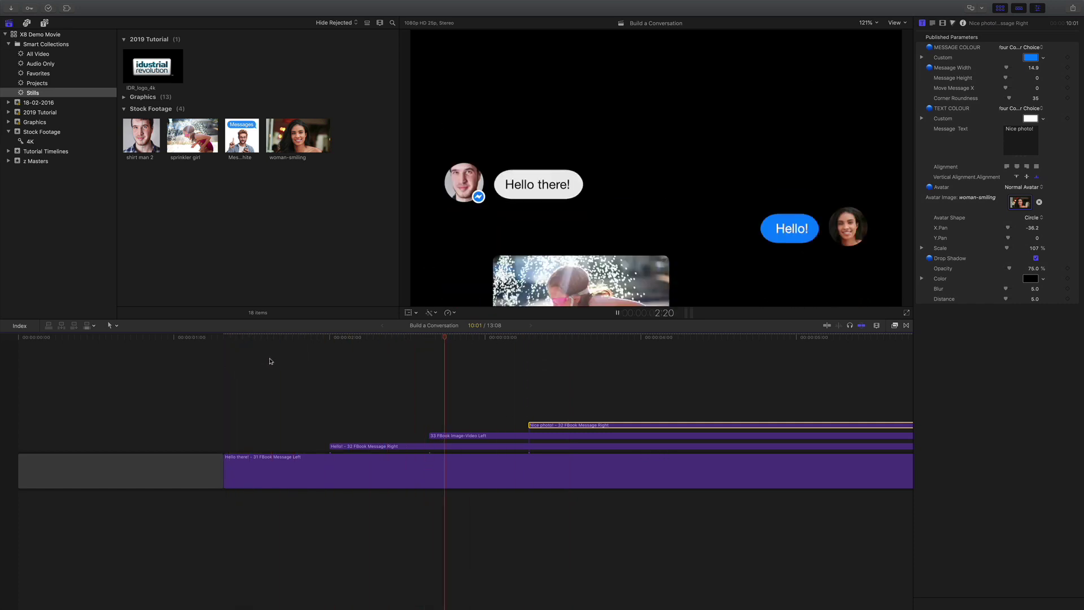
key("space")
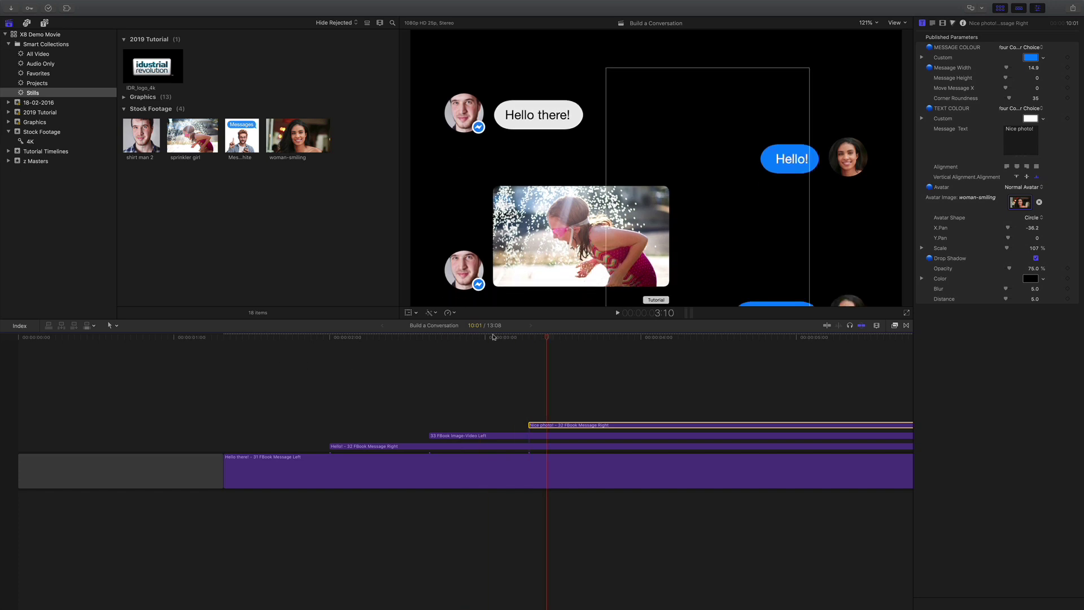
left_click_drag(493, 337, 615, 350)
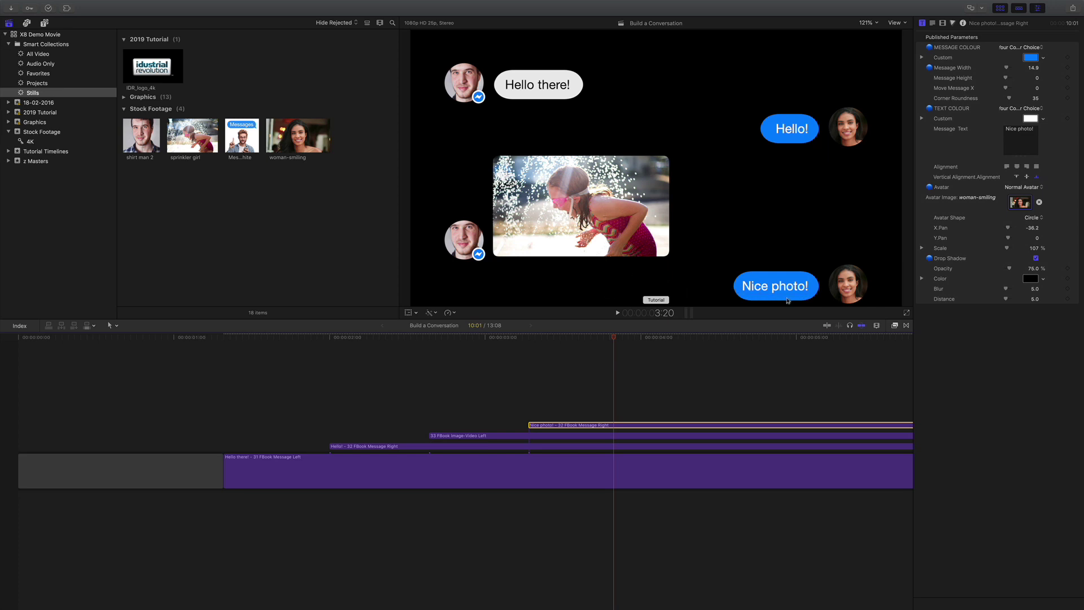
key("j")
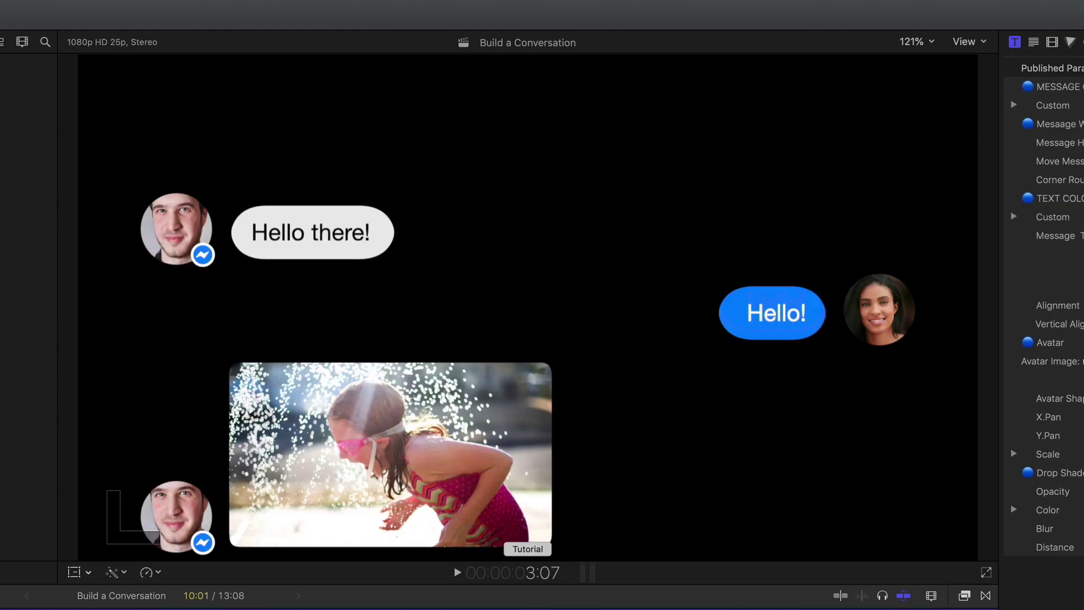
key("l")
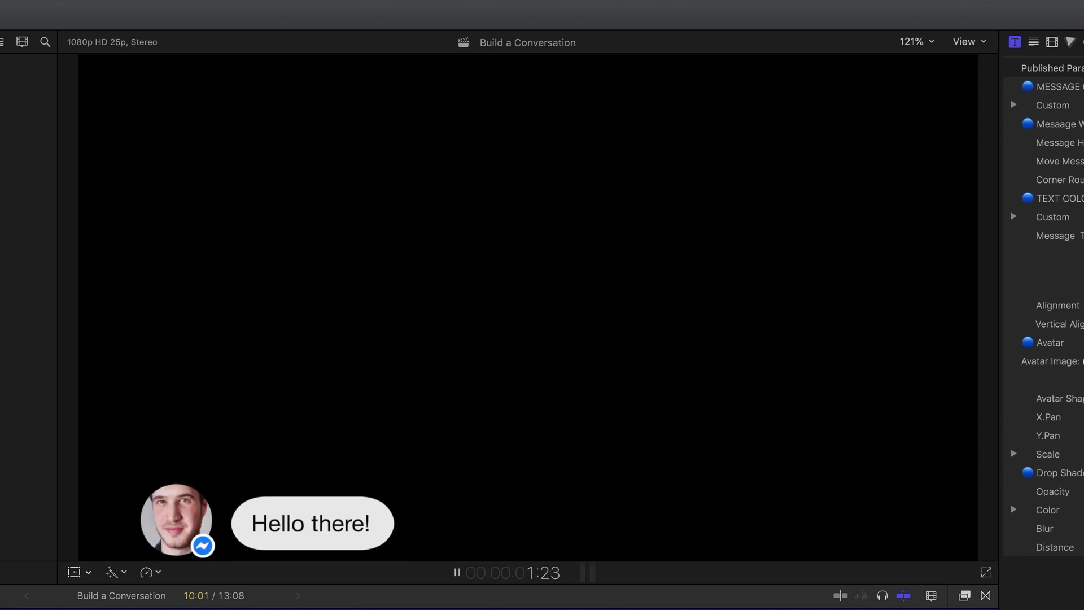
key("k")
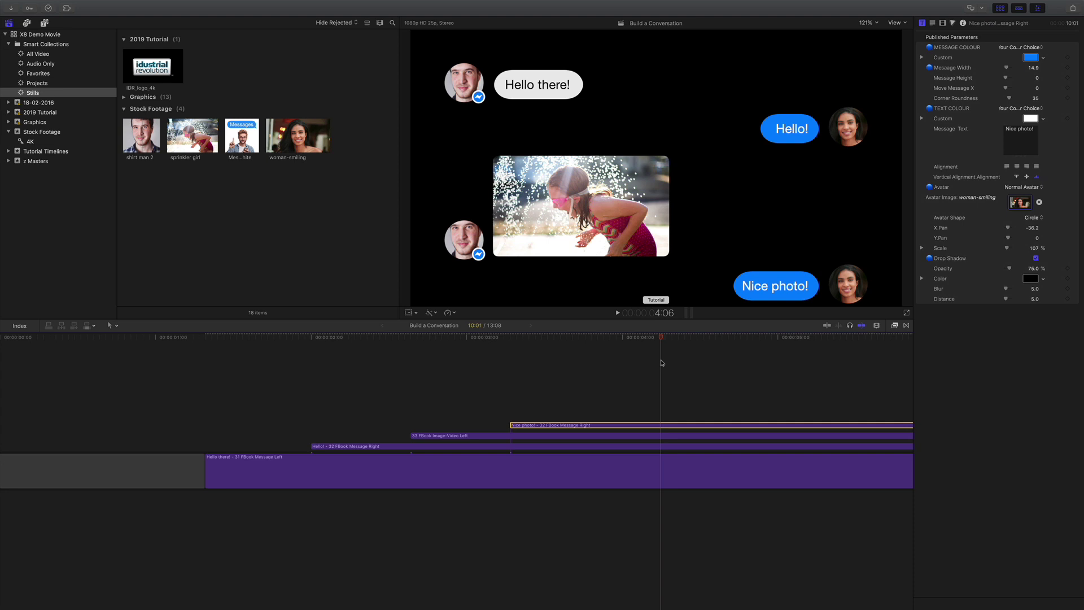
- Fit the whole project in the timeline and skim through the conversation
key("shift+z")
left_click(256, 338)
mouse_move(256, 339)
left_mouse_down()
mouse_move(508, 362)
mouse_move(463, 361)
left_mouse_up()
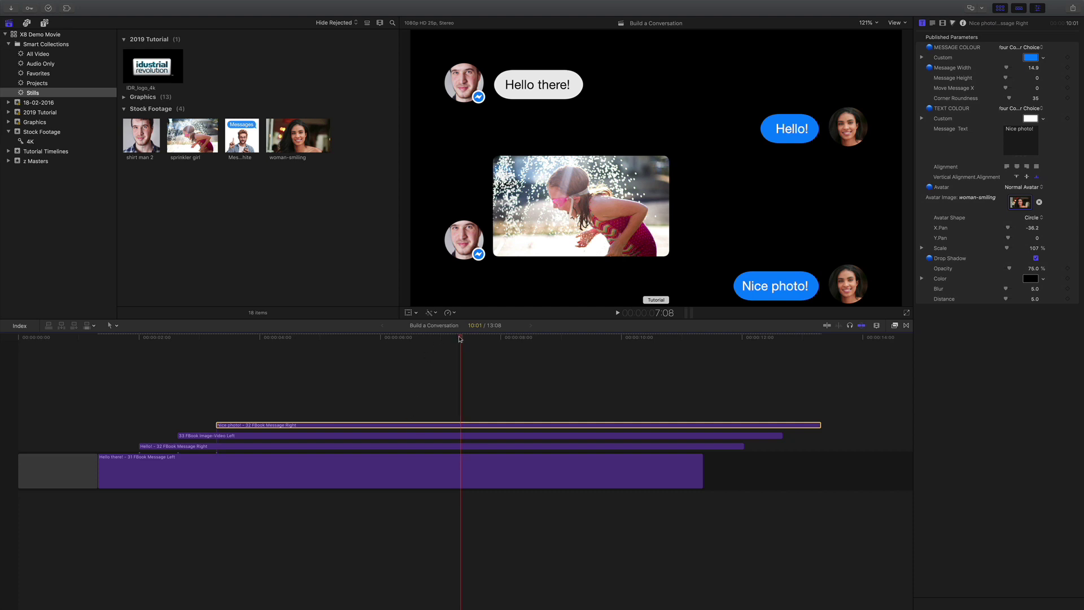
left_click(409, 338)
- Add a Background Colours title under the conversation, then delete it again
left_click(44, 23)
scroll(237, 282, "down", 5)
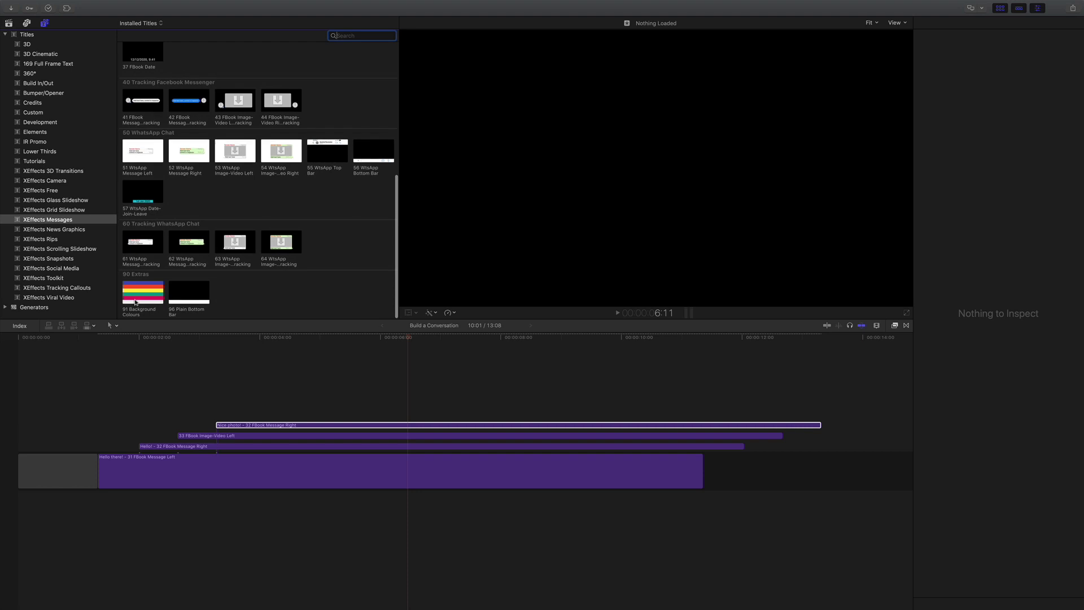
mouse_move(135, 302)
left_mouse_down()
mouse_move(92, 507)
mouse_move(101, 507)
left_mouse_up()
mouse_move(109, 339)
left_mouse_down()
mouse_move(228, 347)
mouse_move(98, 353)
left_mouse_up()
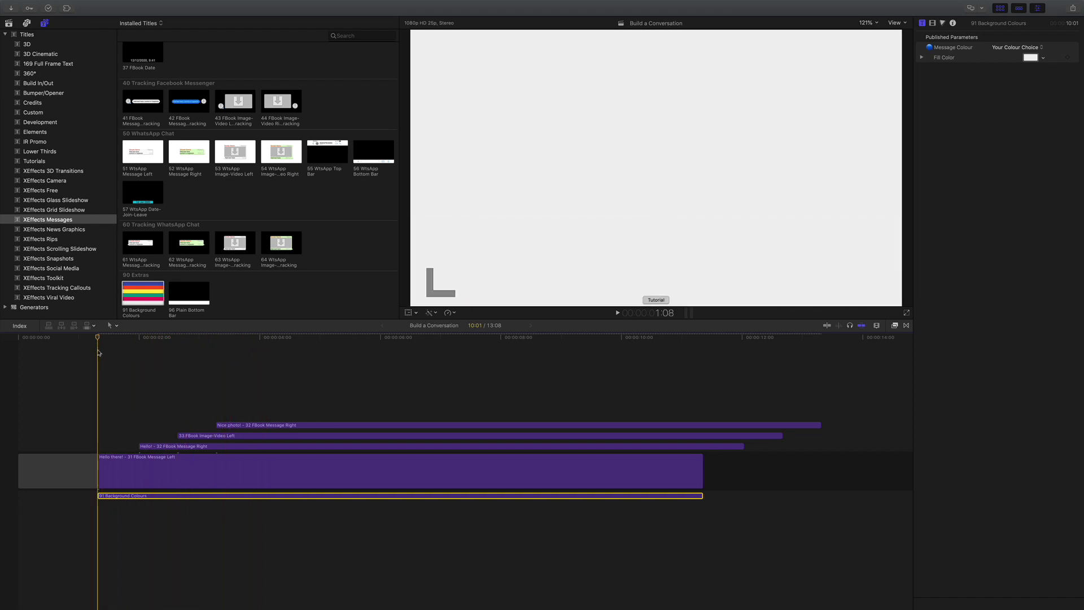
key("Delete")
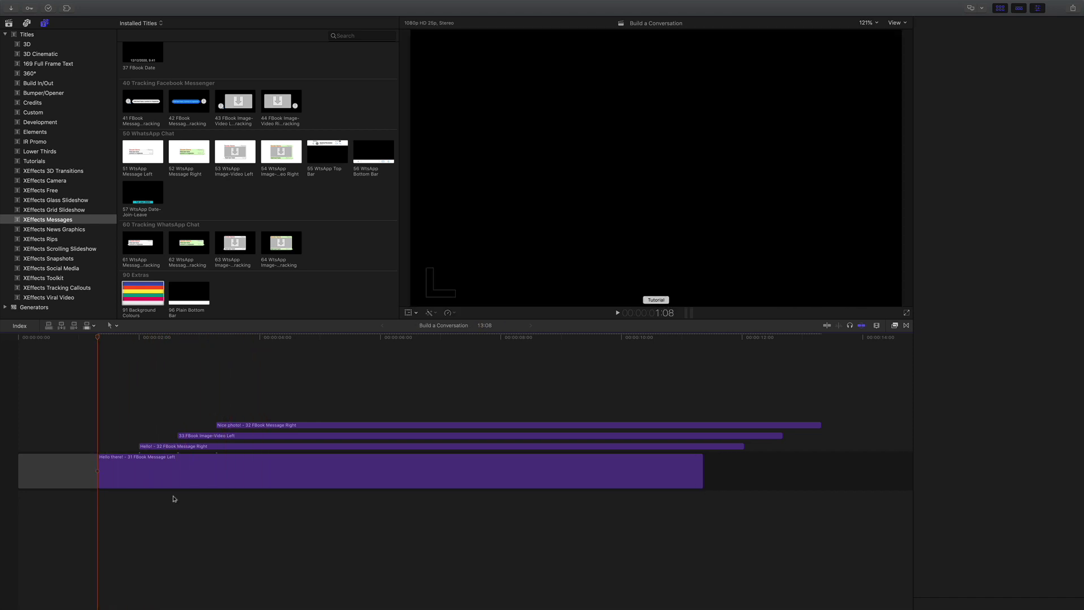
- Make the four selected message clips a compound clip named 'Build a Conversation Clip'
left_click_drag(170, 399, 303, 483)
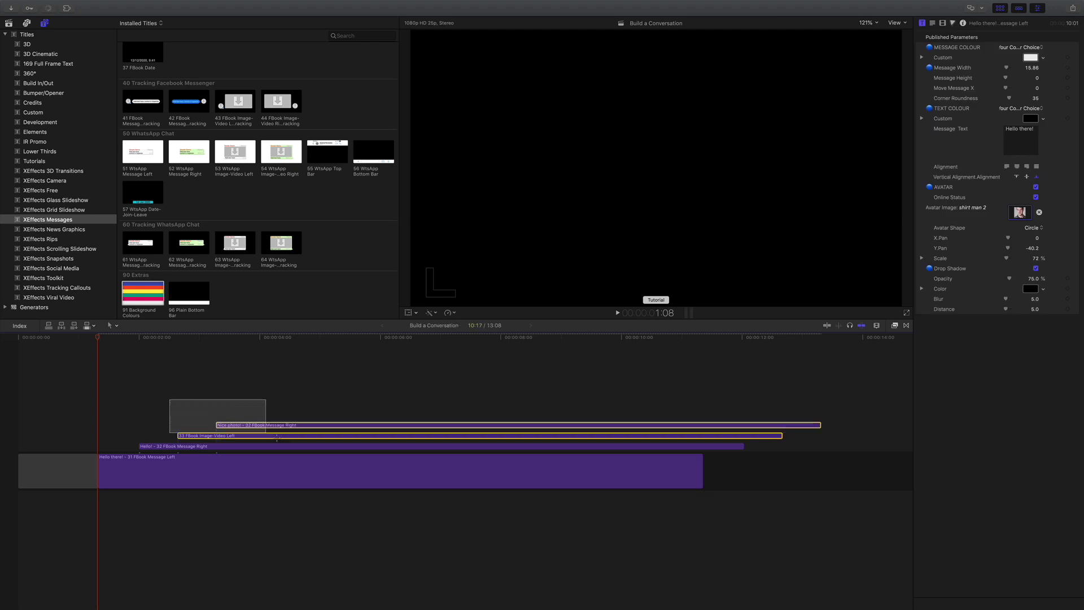
right_click(300, 468)
left_click(312, 472)
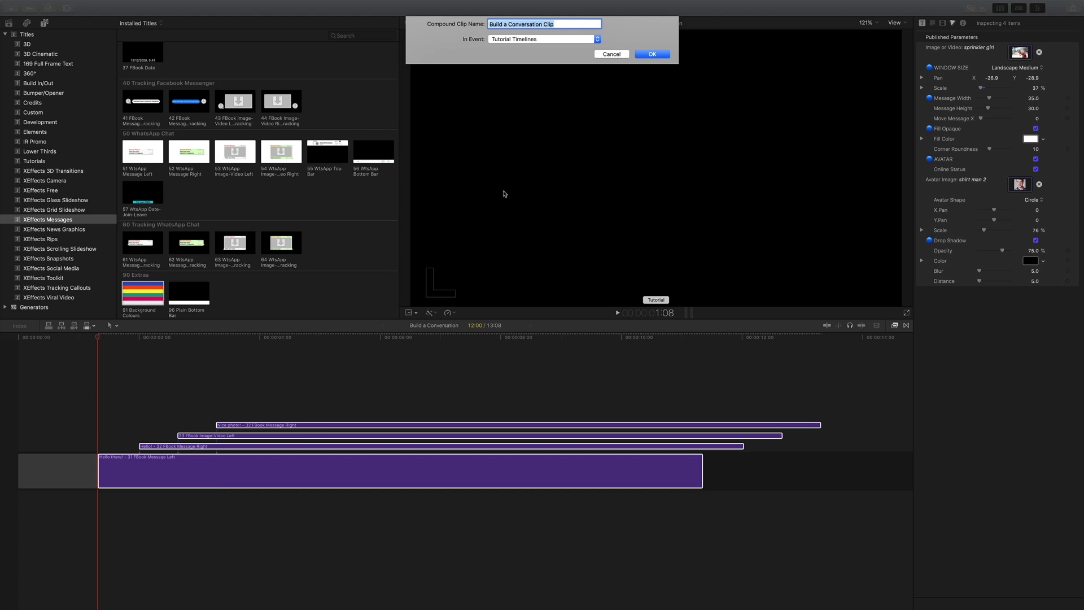
left_click(664, 57)
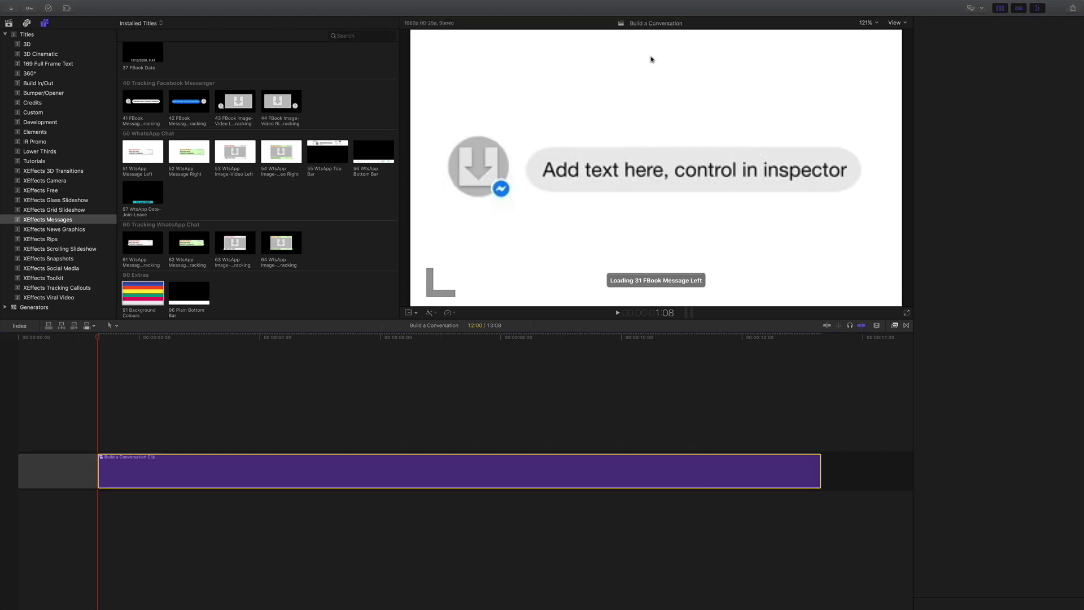
left_click_drag(103, 343, 334, 361)
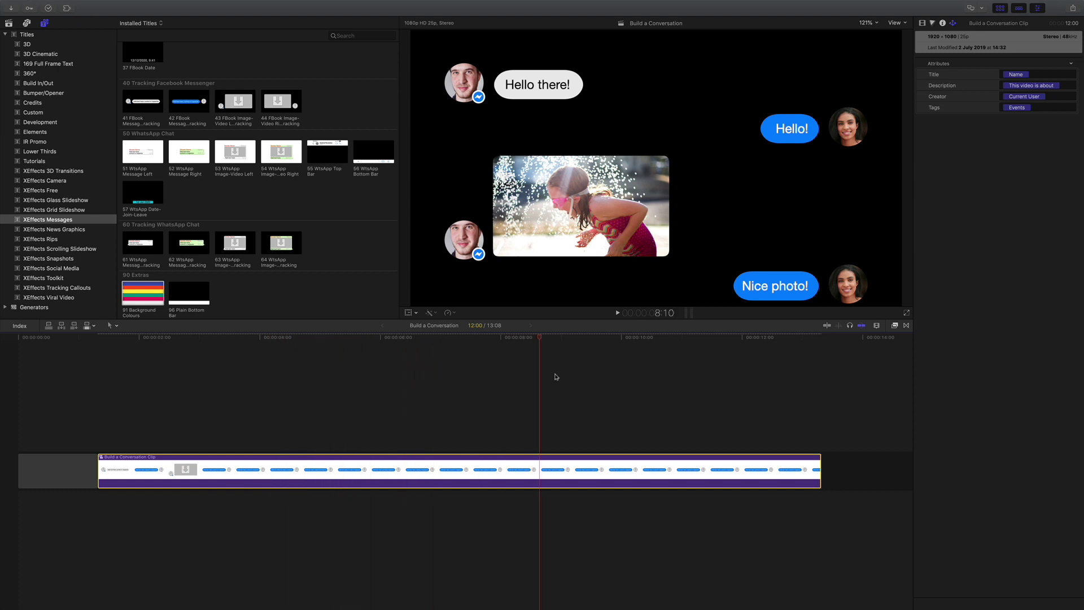
- Place 91 Background Colours under the compound clip, aligned to its start and end
mouse_move(334, 362)
left_mouse_down()
mouse_move(539, 381)
mouse_move(107, 374)
left_mouse_up()
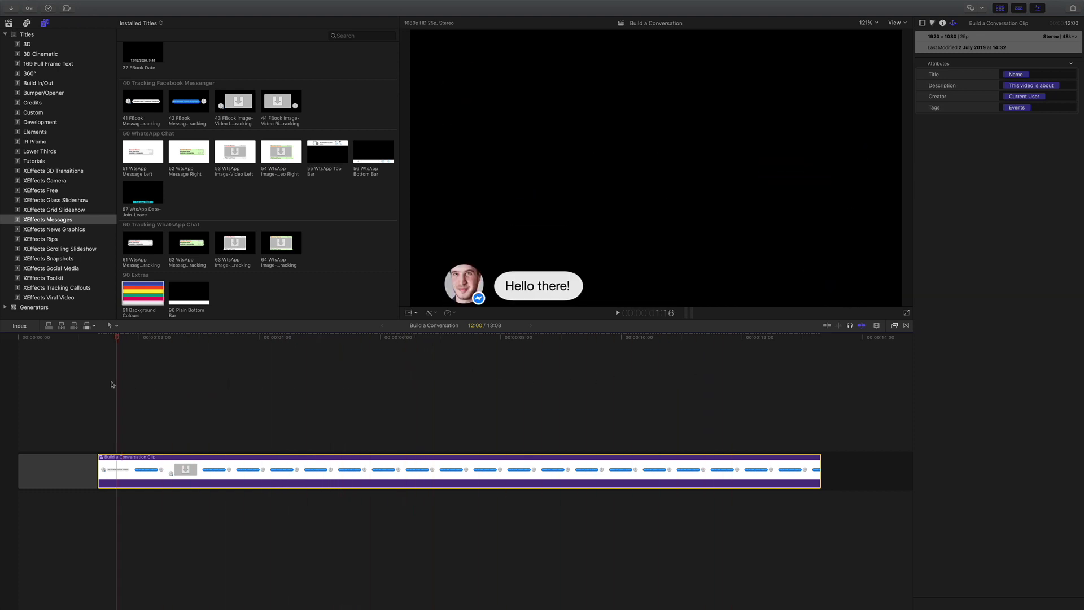
mouse_move(140, 296)
left_mouse_down()
mouse_move(105, 499)
mouse_move(117, 497)
left_mouse_up()
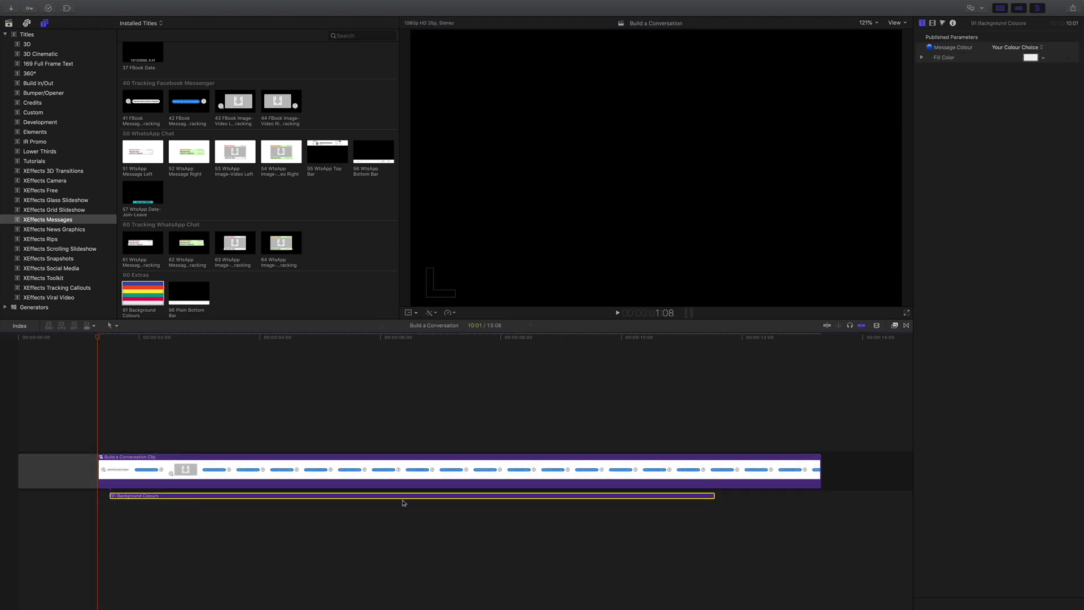
left_click_drag(392, 501, 380, 501)
left_click_drag(701, 496, 834, 487)
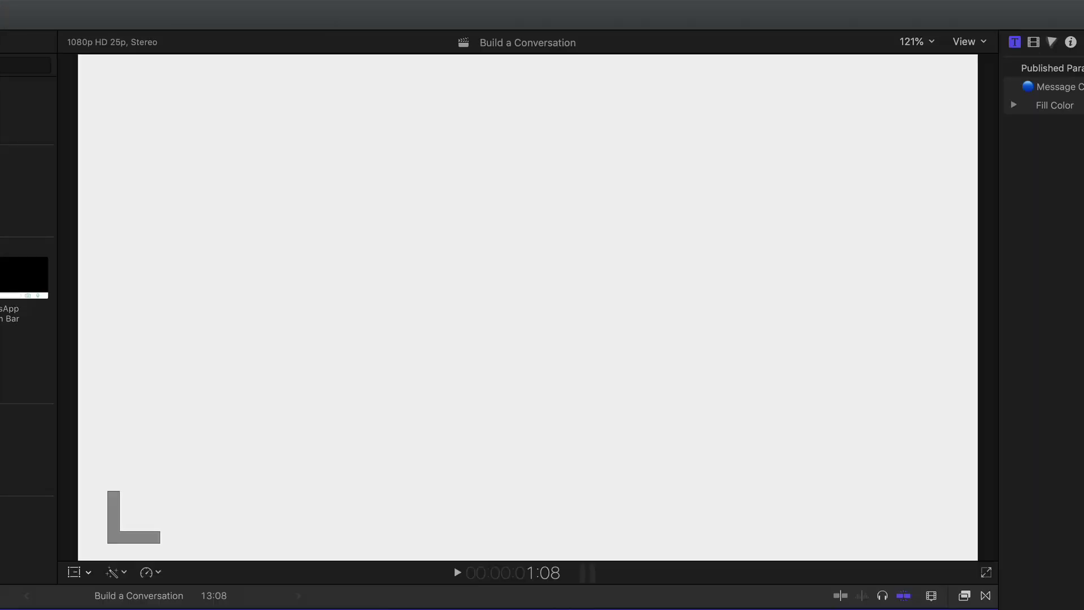
- Play the conversation over the light grey background and scrub back to check it
key("space")
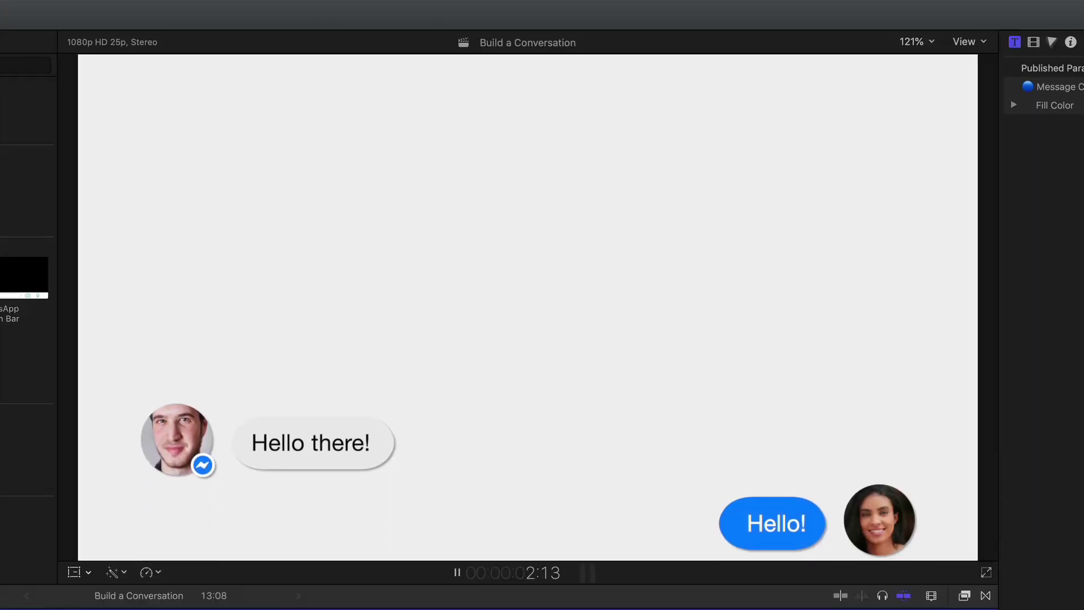
key("space")
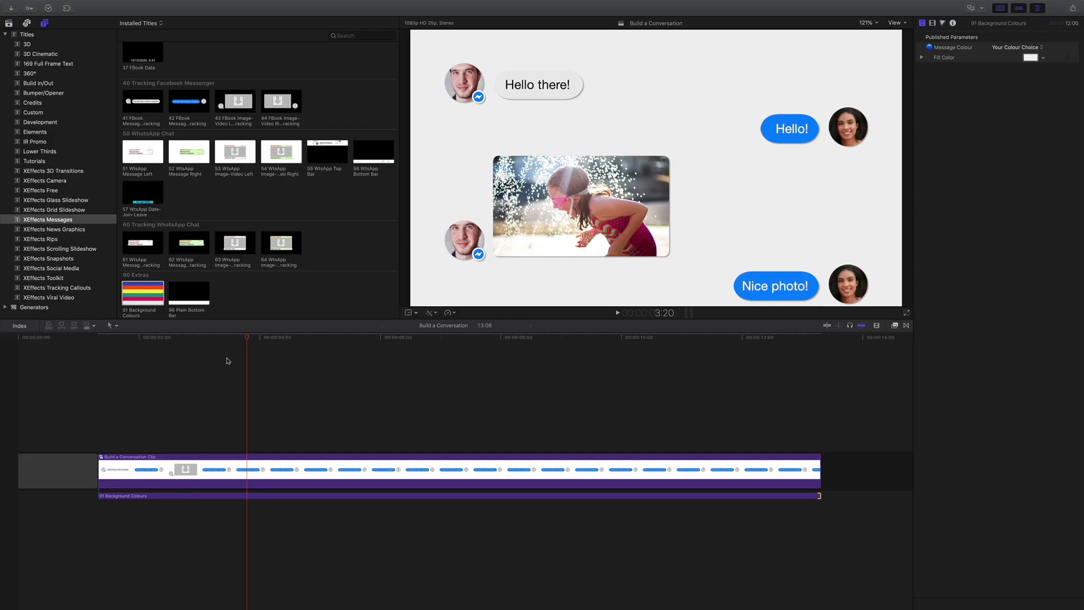
left_click_drag(249, 337, 149, 349)
mouse_move(107, 352)
left_mouse_down()
mouse_move(337, 356)
mouse_move(116, 353)
mouse_move(247, 357)
left_mouse_up()
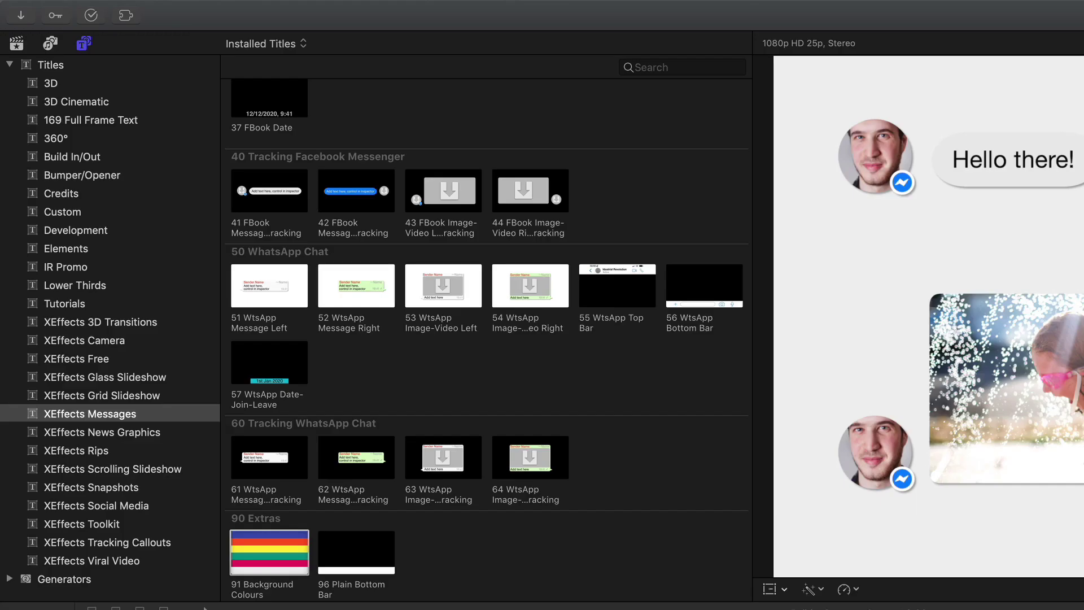
- Add 36 FBook Bottom Bar above the compound clip, extended to the conversation's length
scroll(596, 467, "up", 8)
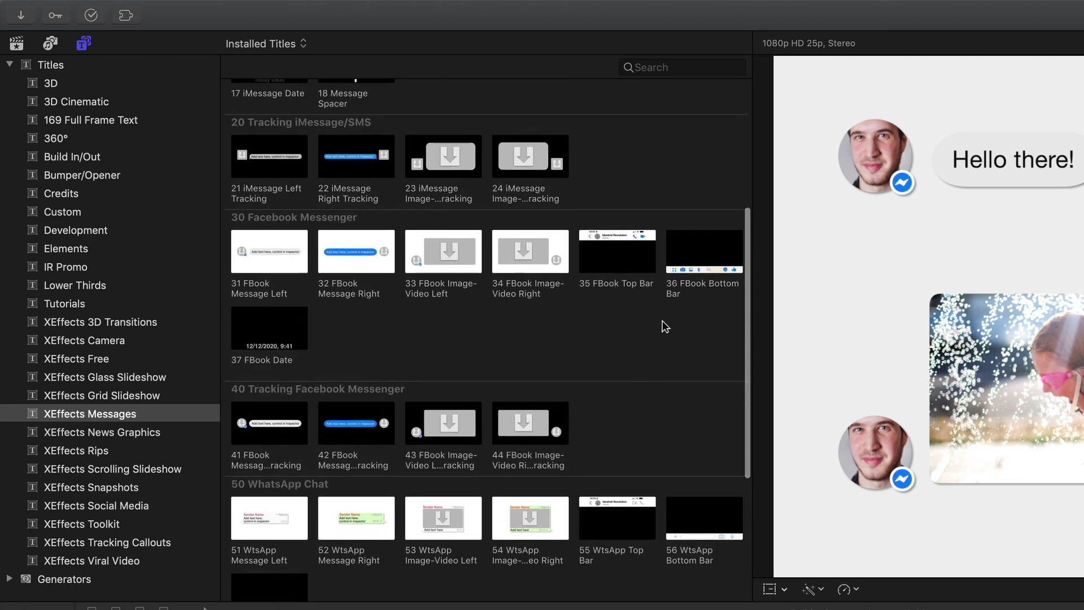
left_click_drag(702, 266, 101, 448)
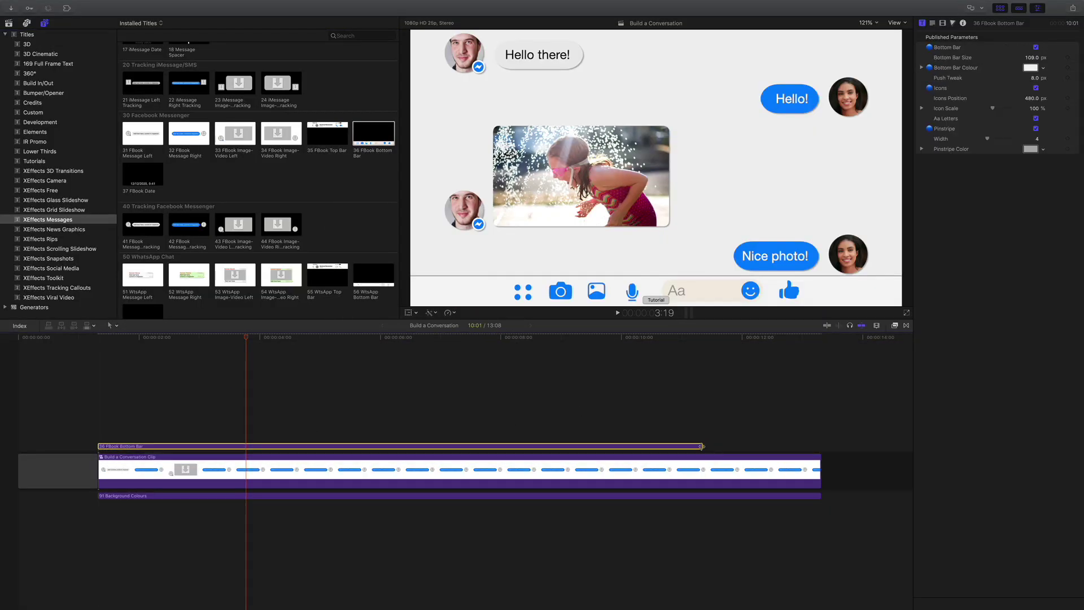
left_click_drag(702, 446, 815, 446)
mouse_move(242, 340)
left_mouse_down()
mouse_move(122, 350)
mouse_move(142, 349)
left_mouse_up()
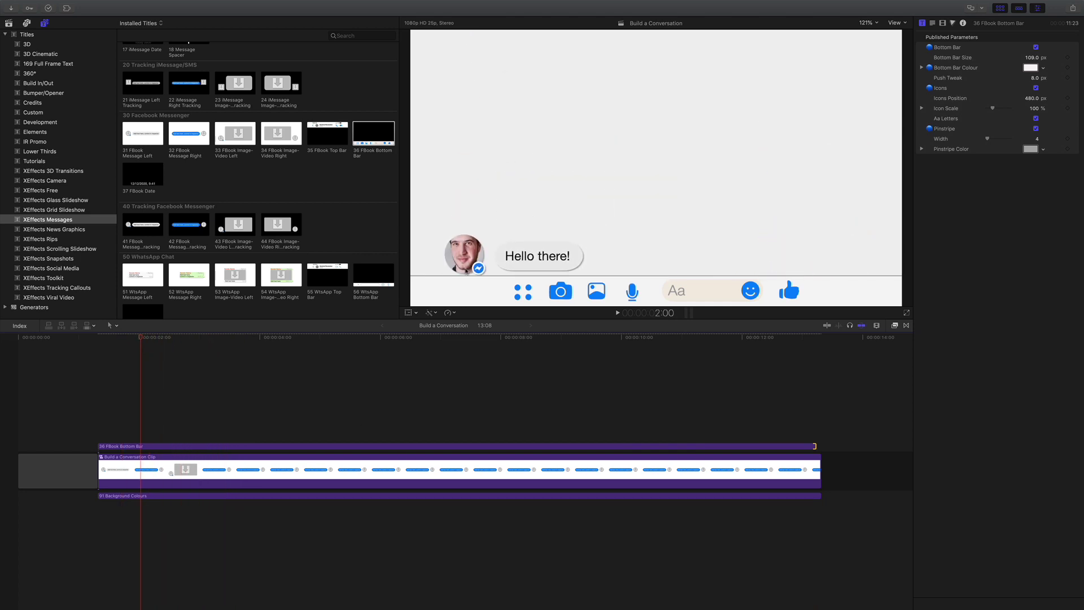
left_click(144, 446)
key("v")
key("v")
key("v")
key("v")
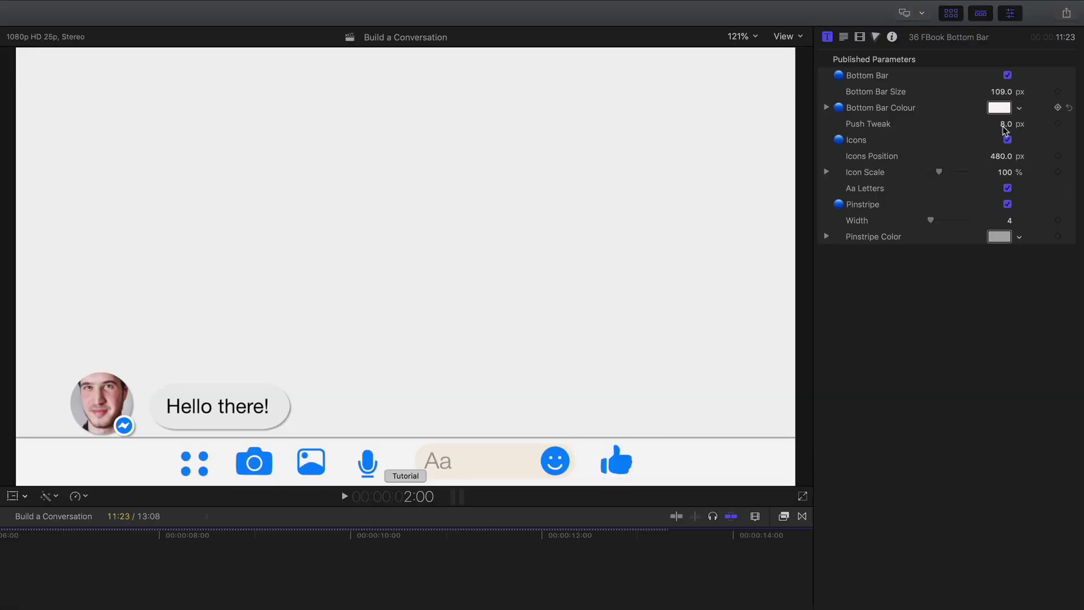
- Increase Bottom Bar Size to 110 px and play the animation from the start
left_click_drag(1000, 92, 362, 403)
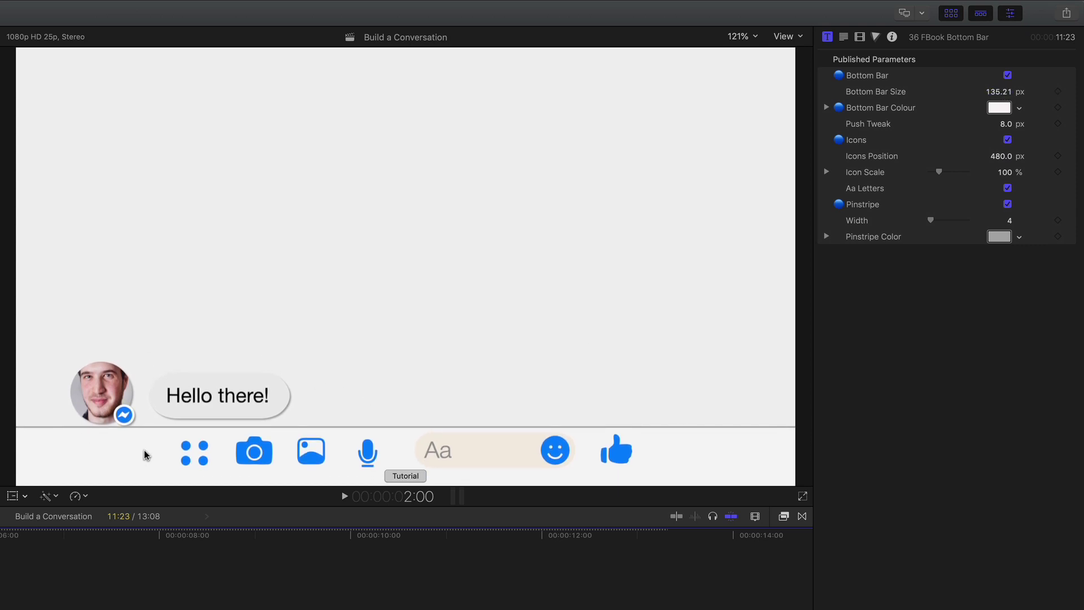
left_click_drag(998, 92, 998, 108)
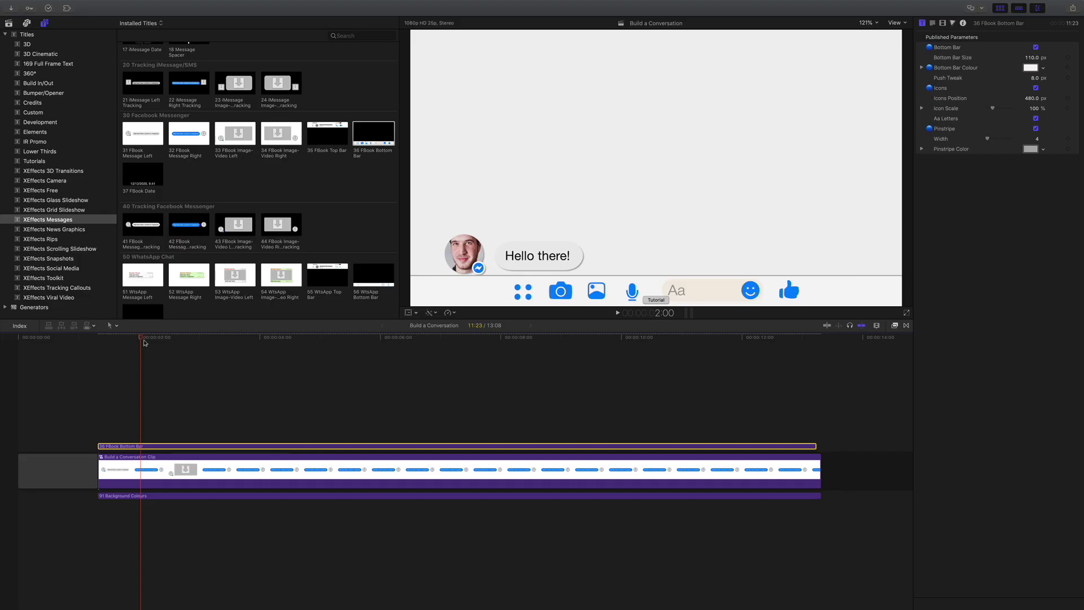
left_click_drag(141, 339, 101, 340)
key("space")
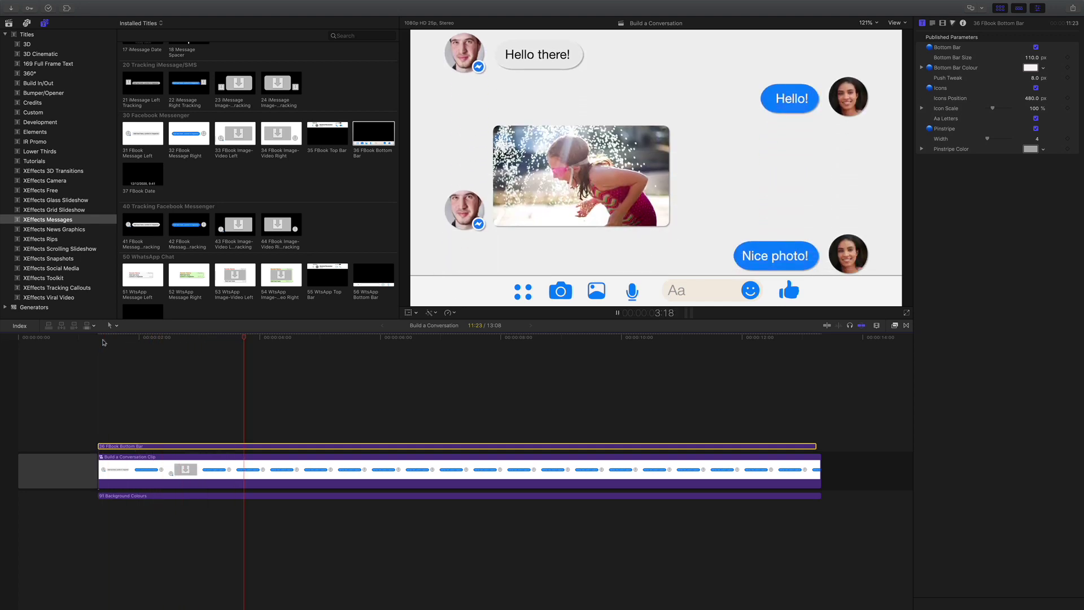
key("space")
left_click_drag(278, 337, 99, 339)
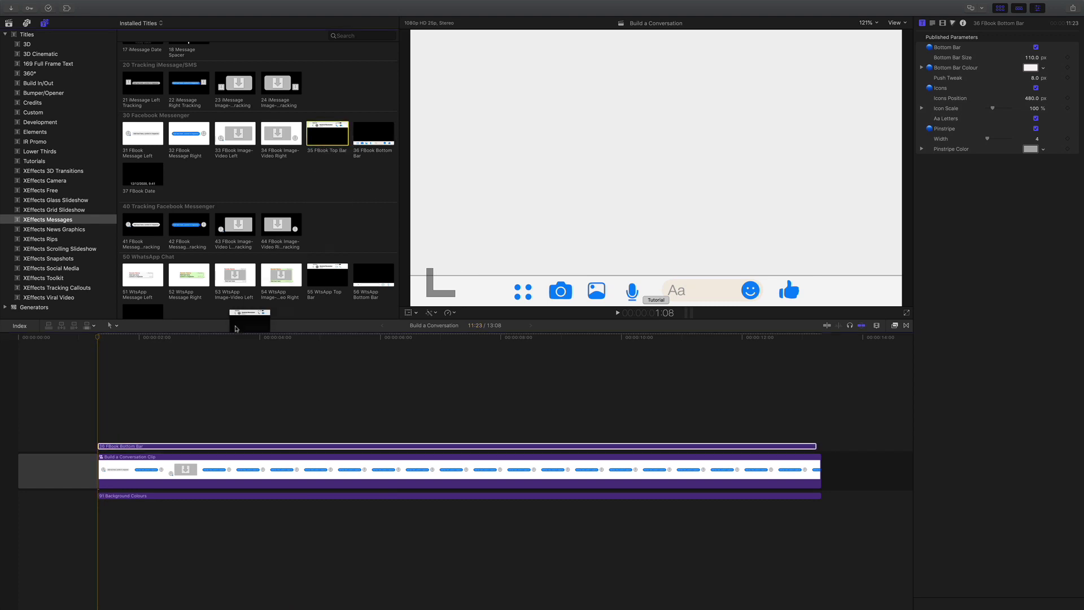
- Add 35 FBook Top Bar over the conversation, extended to its full length
left_click_drag(320, 133, 107, 435)
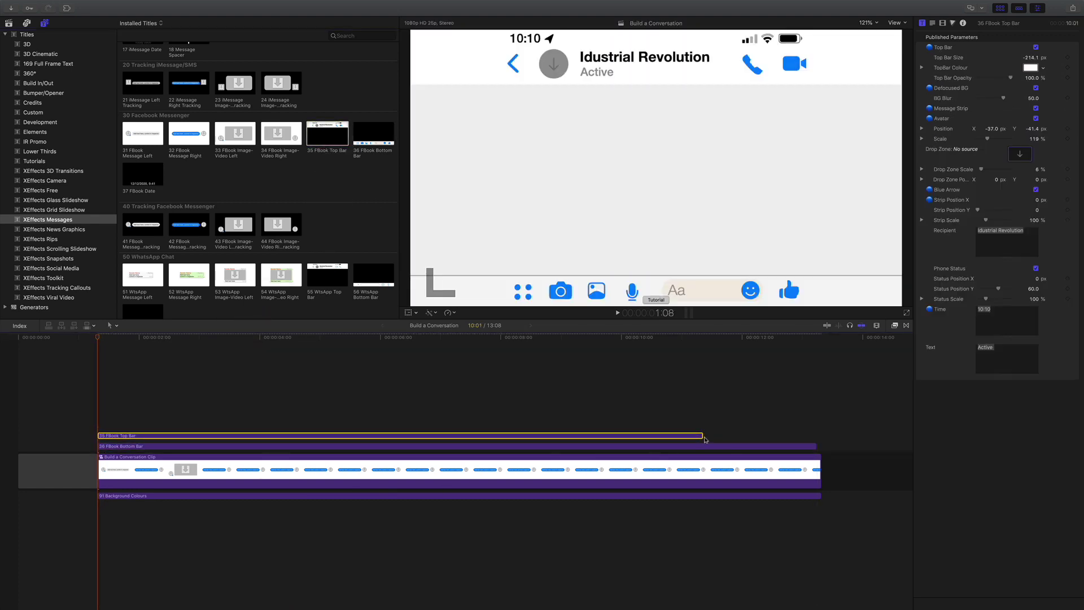
left_click_drag(700, 436, 815, 435)
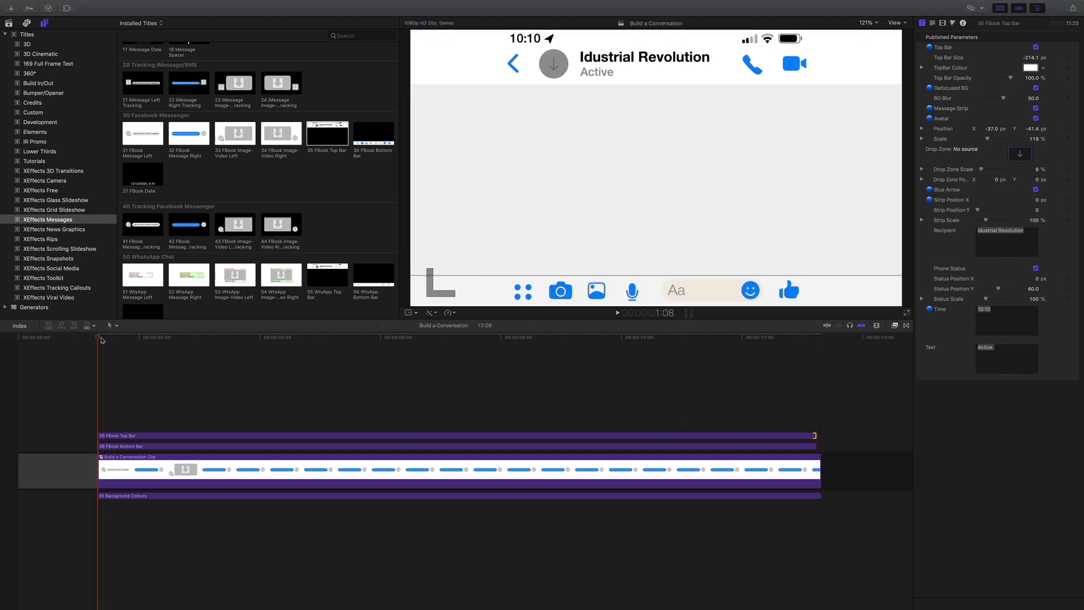
left_click(113, 437)
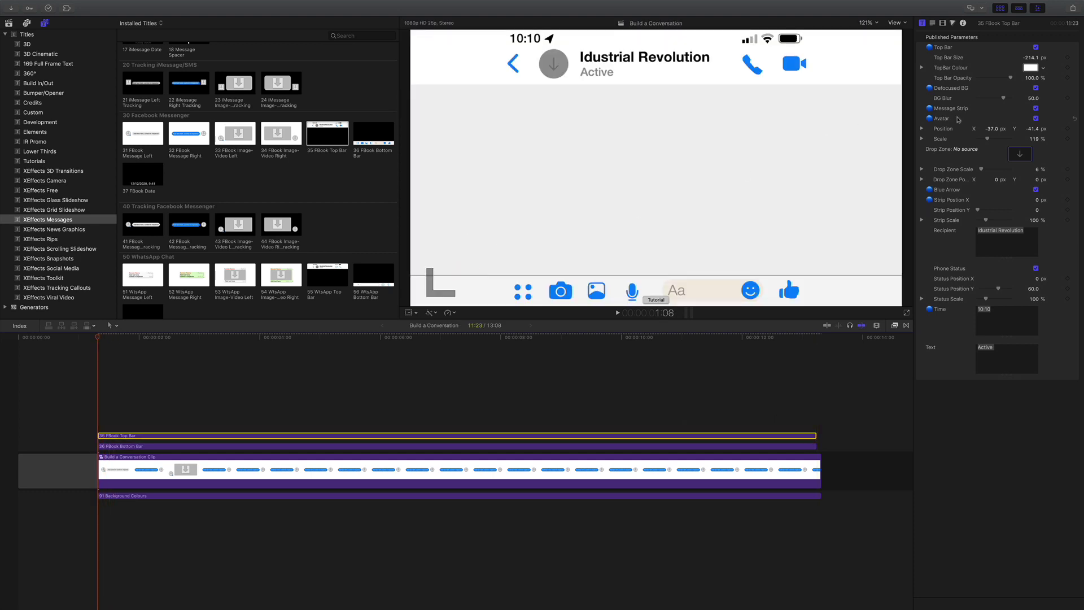
- Set the top bar's avatar to the shirt man 2 photo and play back the result
left_click(1019, 154)
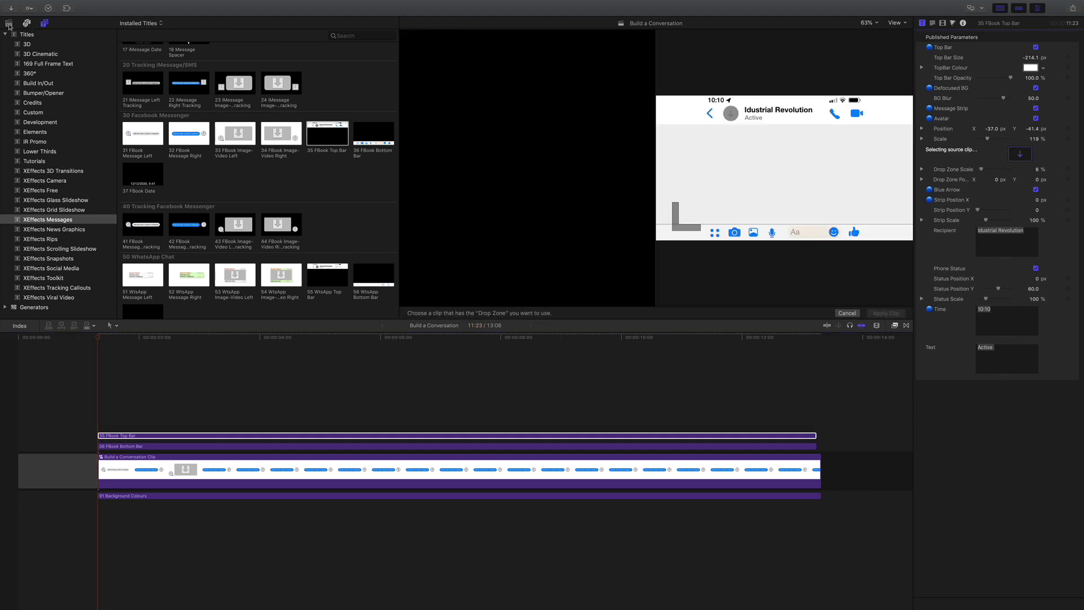
left_click(8, 24)
left_click(135, 133)
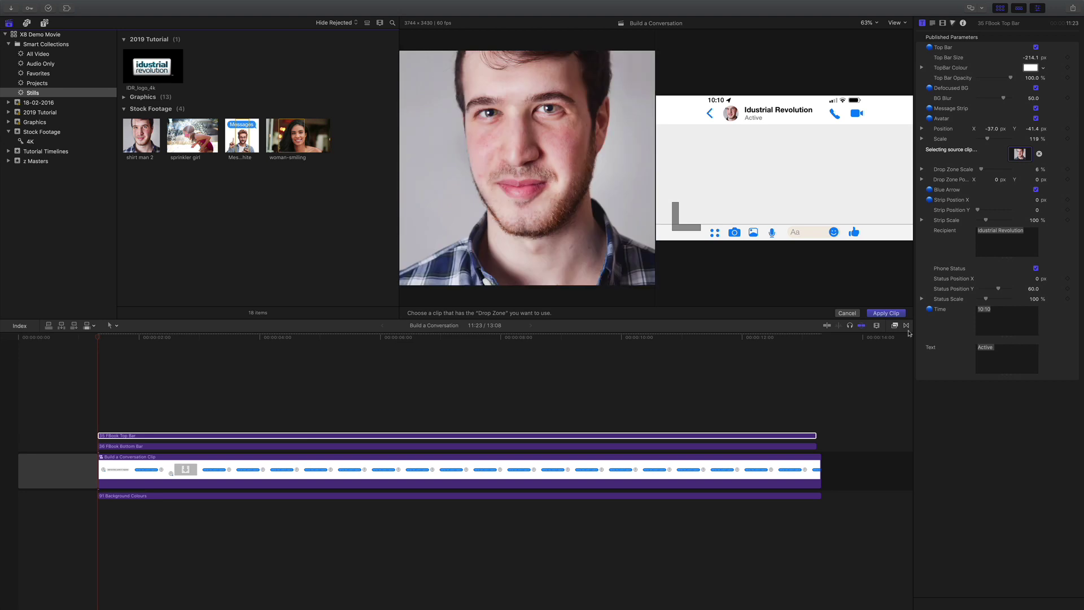
left_click(884, 314)
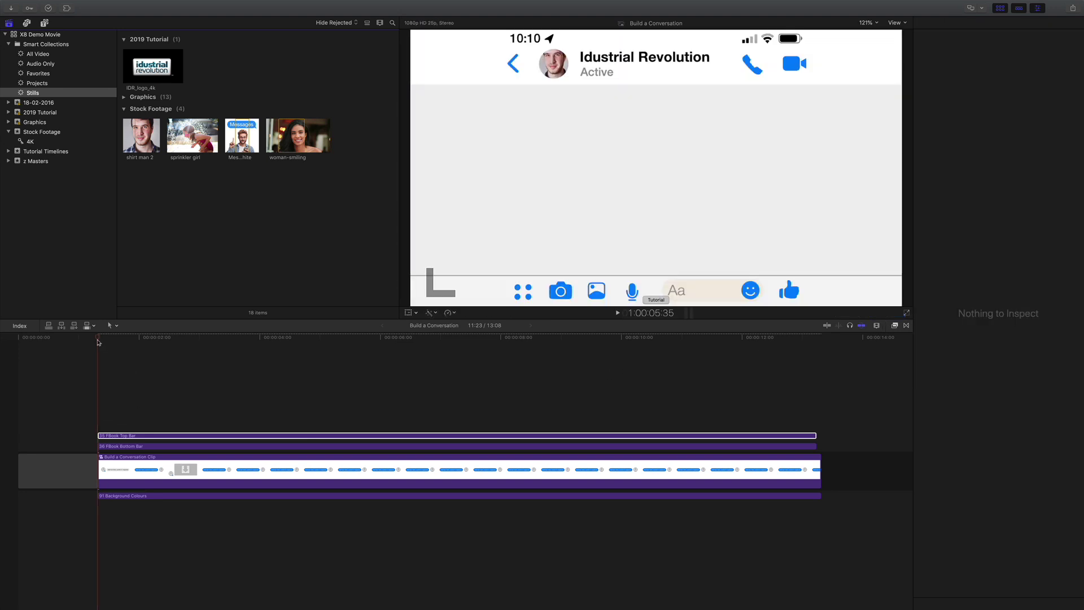
key("space")
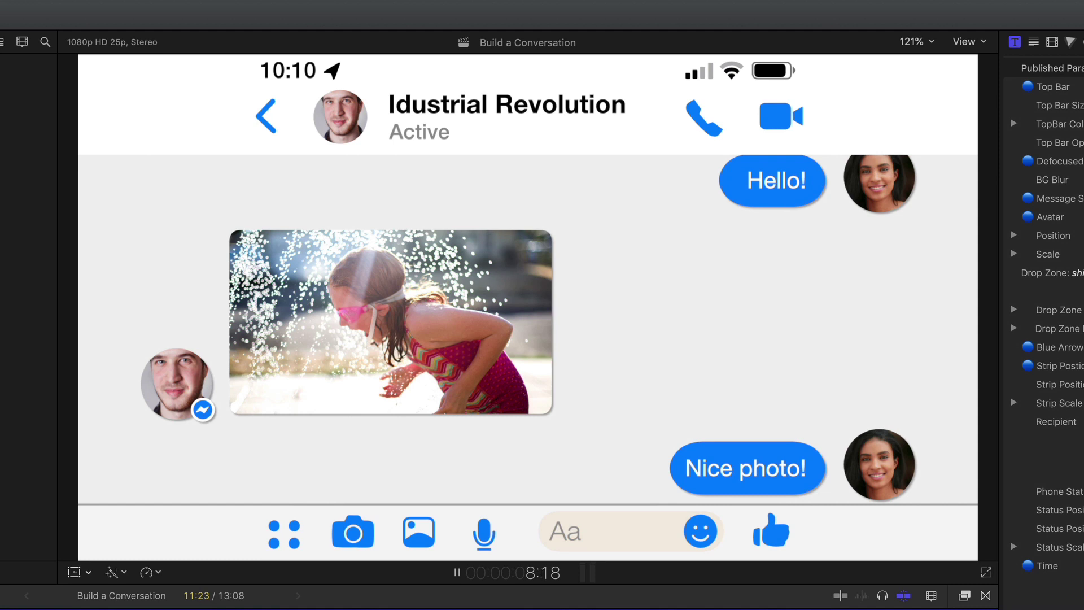
key("Escape")
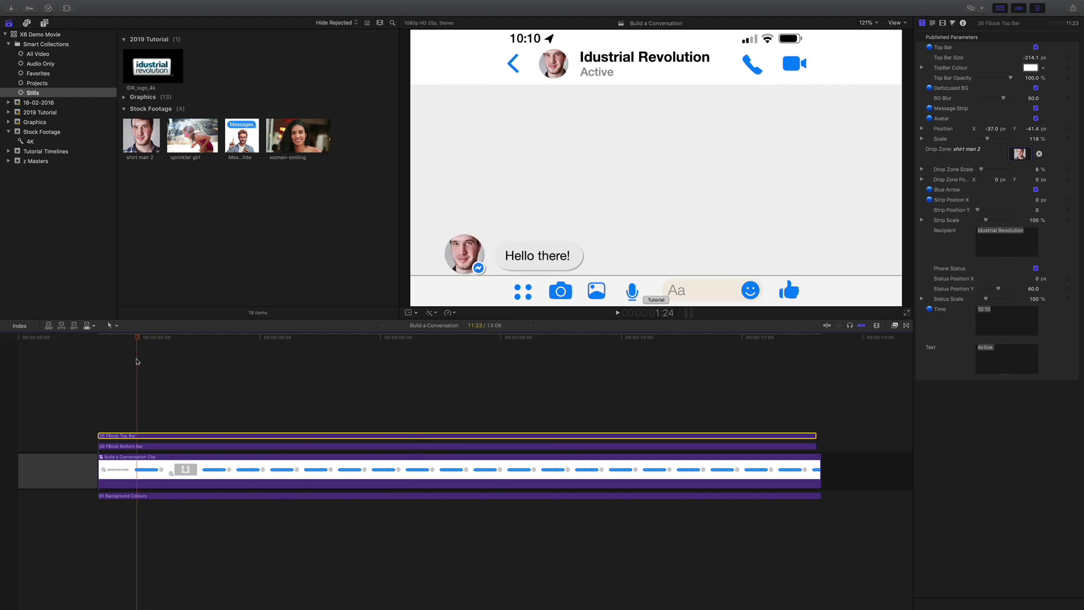